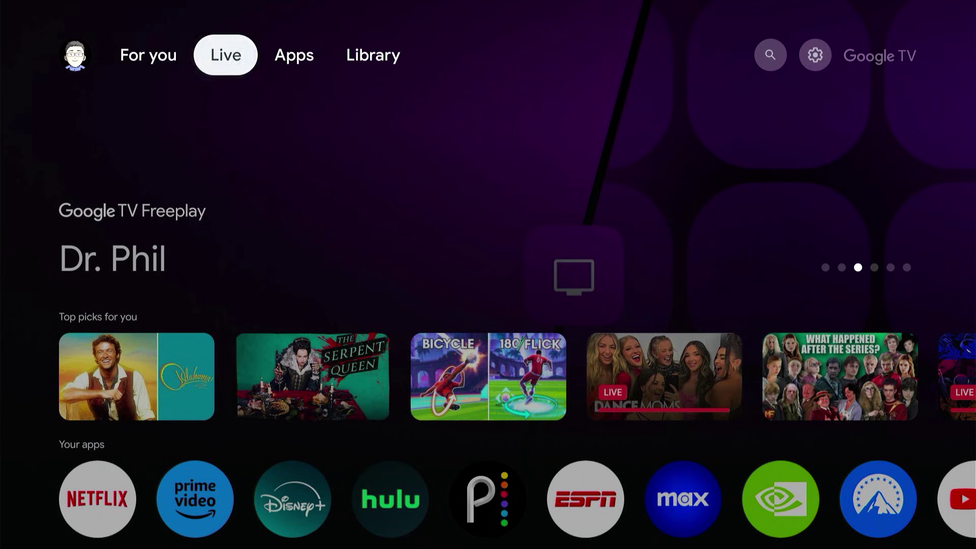
key("Right")
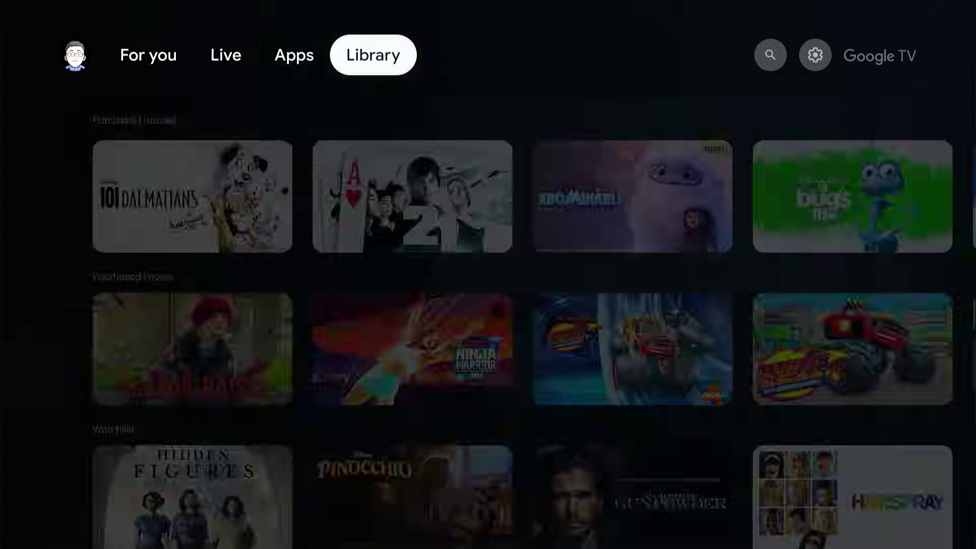
Step: Switch to the Apps tab and move down to the 'Search for apps and games' bar
key("Left")
key("Down")
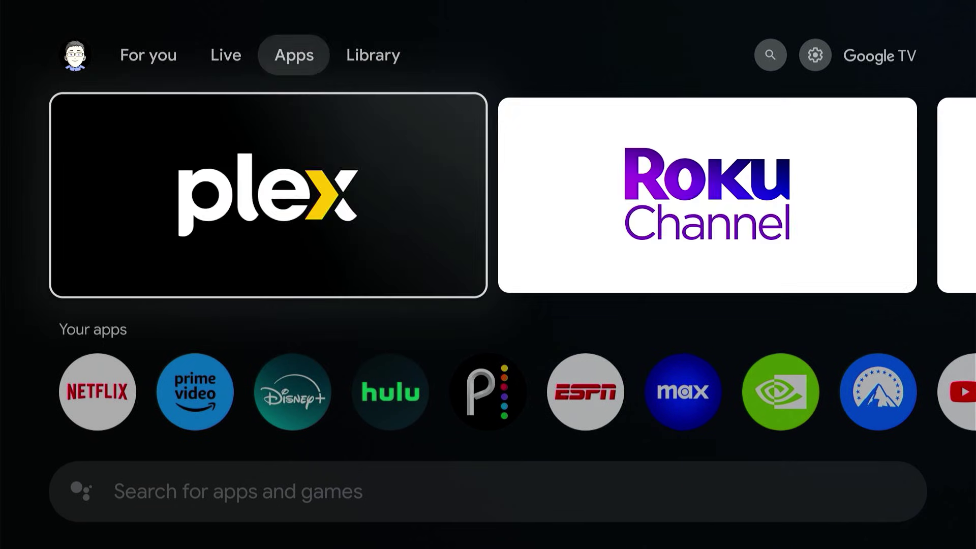
key("Down")
key("Down")
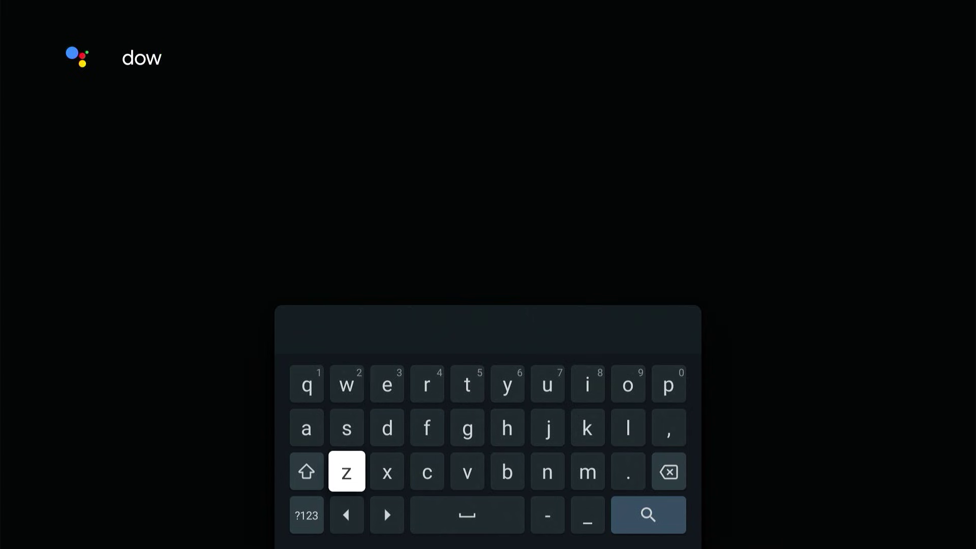
Step: Extend the app search query from 'dow' to 'down' on the on-screen keyboard, toward 'downloader'
key("Right")
key("Down")
key("Right")
key("Up")
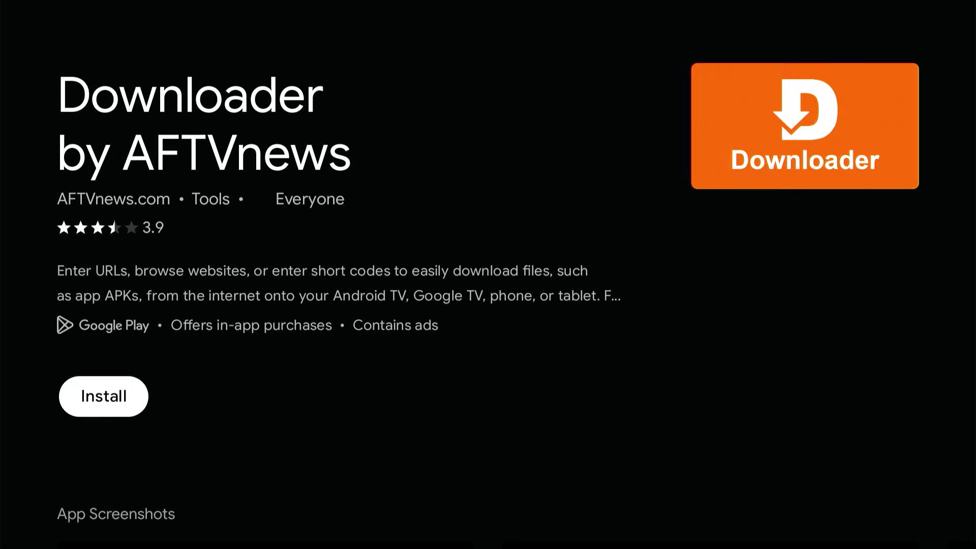
Step: Install Downloader by AFTVnews, open it, and dismiss its welcome message
key("Down")
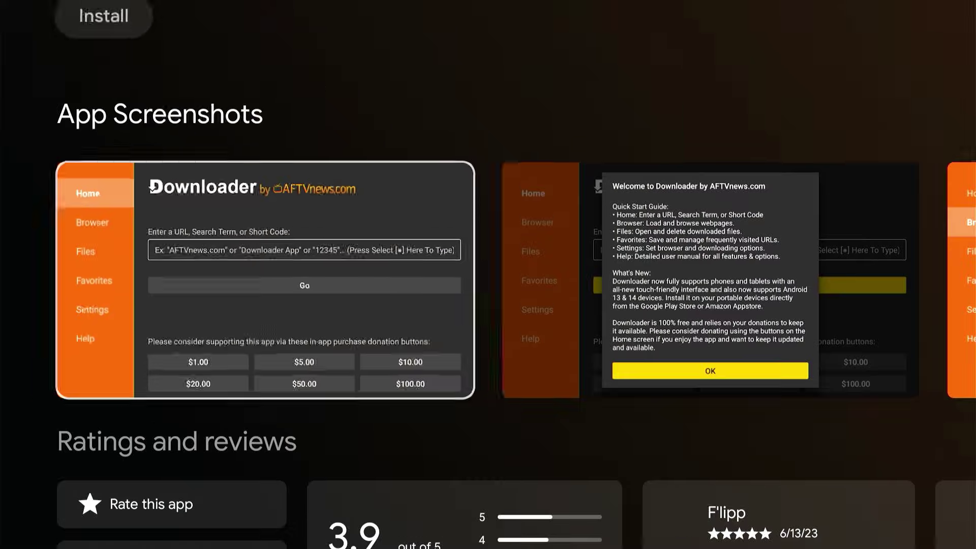
key("Up")
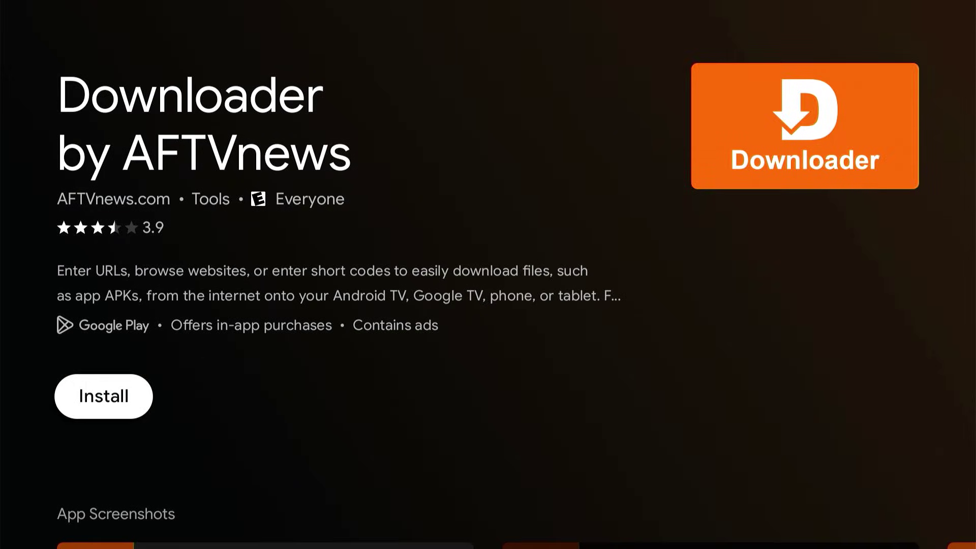
key("Return")
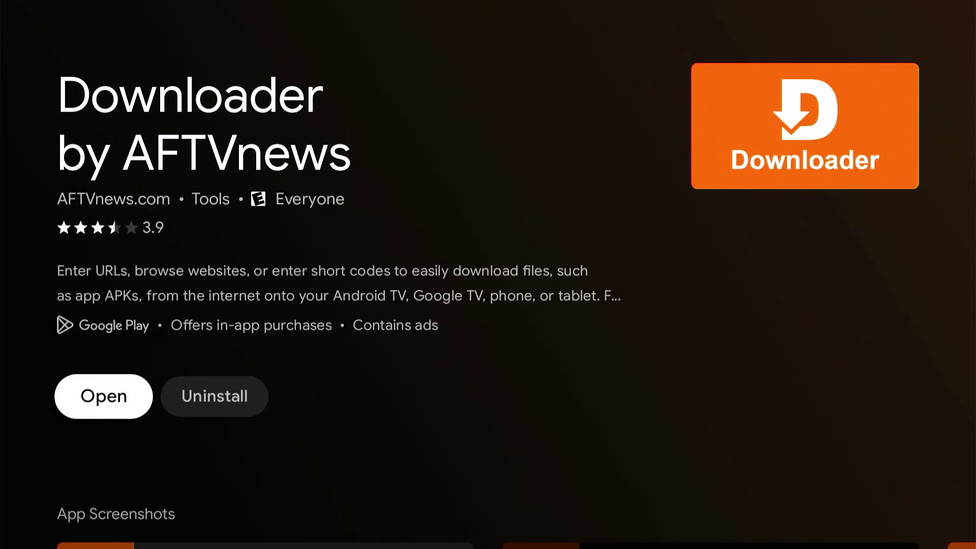
key("Return")
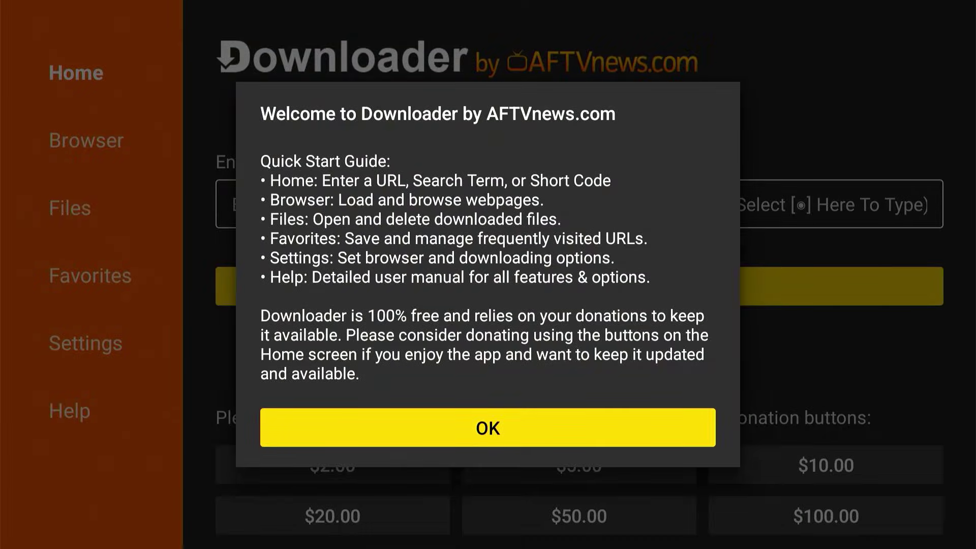
key("Return")
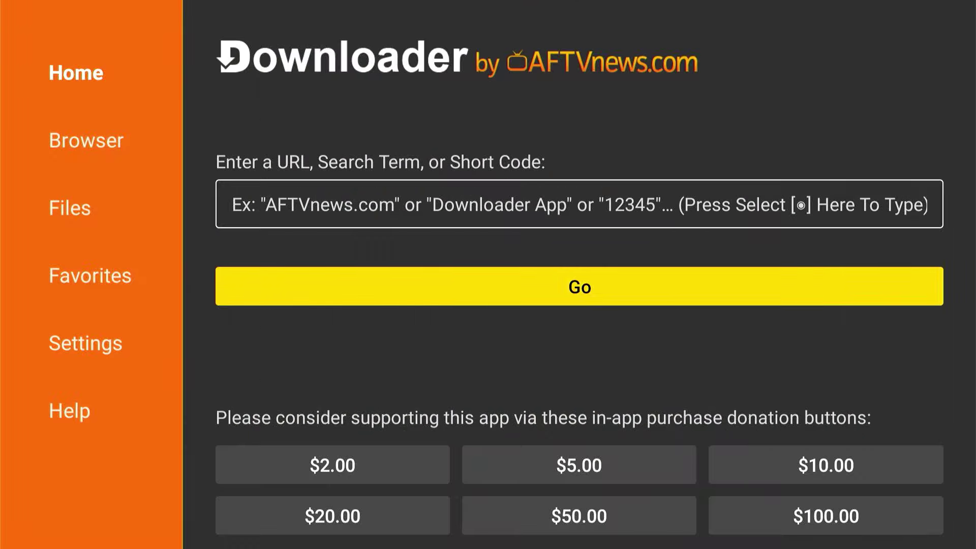
Step: Enter 'better-xcloud' in Downloader's URL field with the on-screen keyboard
key("Down")
key("Up")
key("Up")
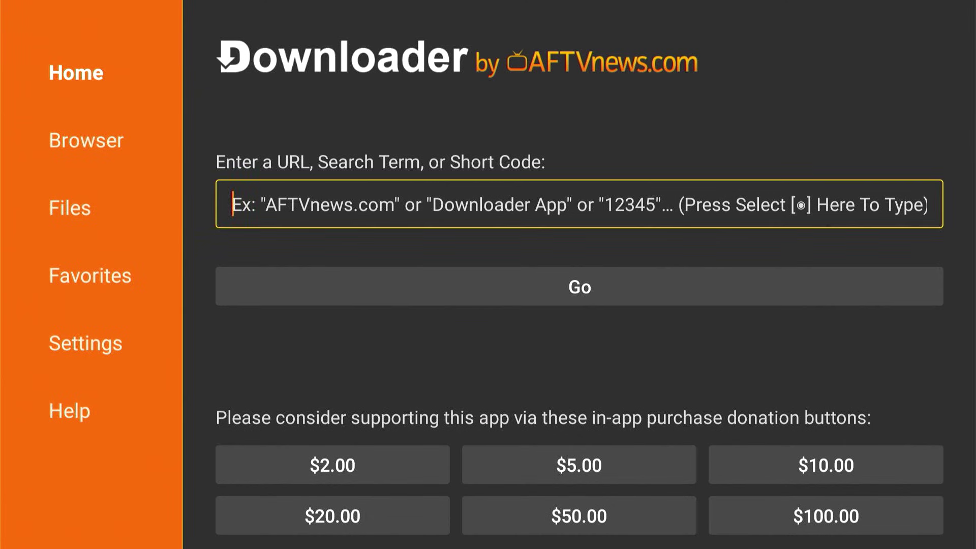
key("Return")
key("Down")
key("Down")
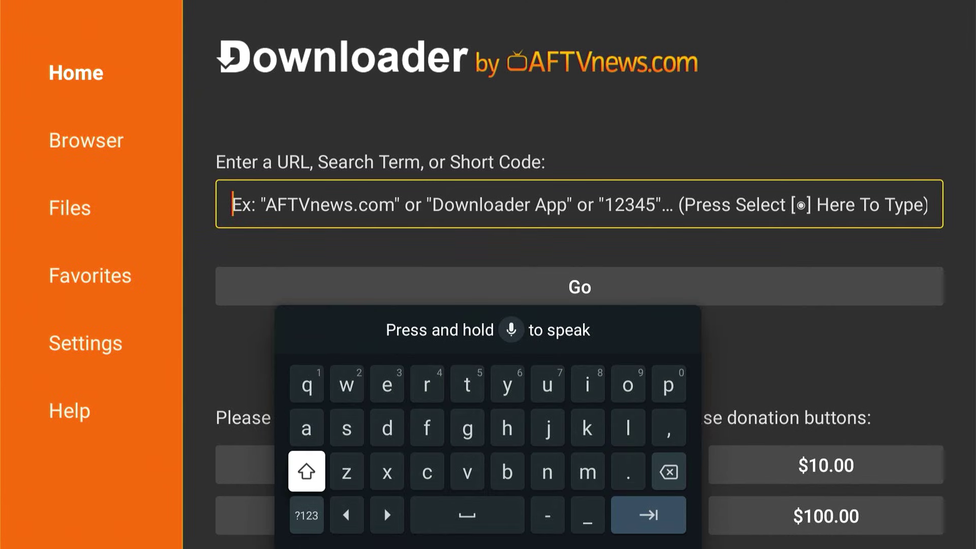
key("Right")
key("Right")
key("Right")
key("Right")
key("Right")
key("Return")
key("Left")
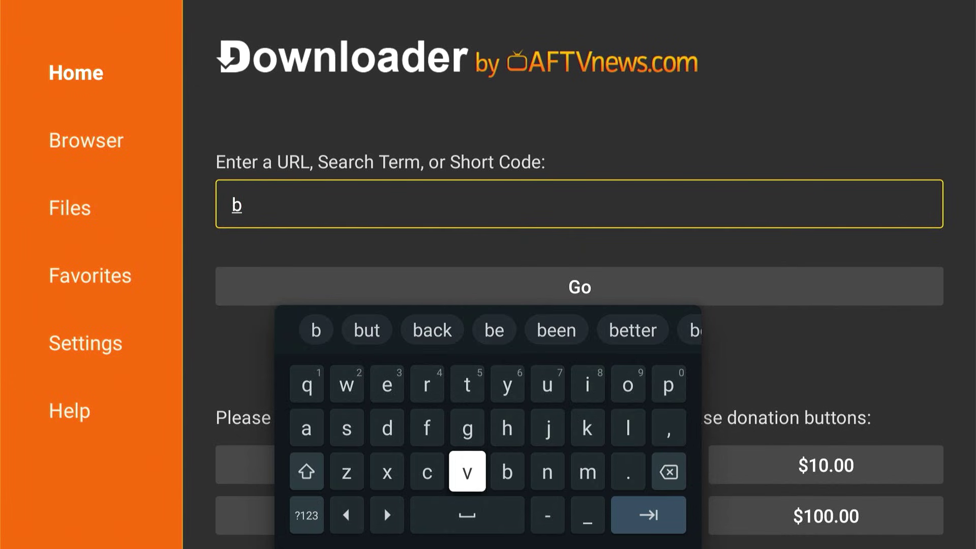
key("Left")
key("Left")
key("Up")
key("Up")
key("Return")
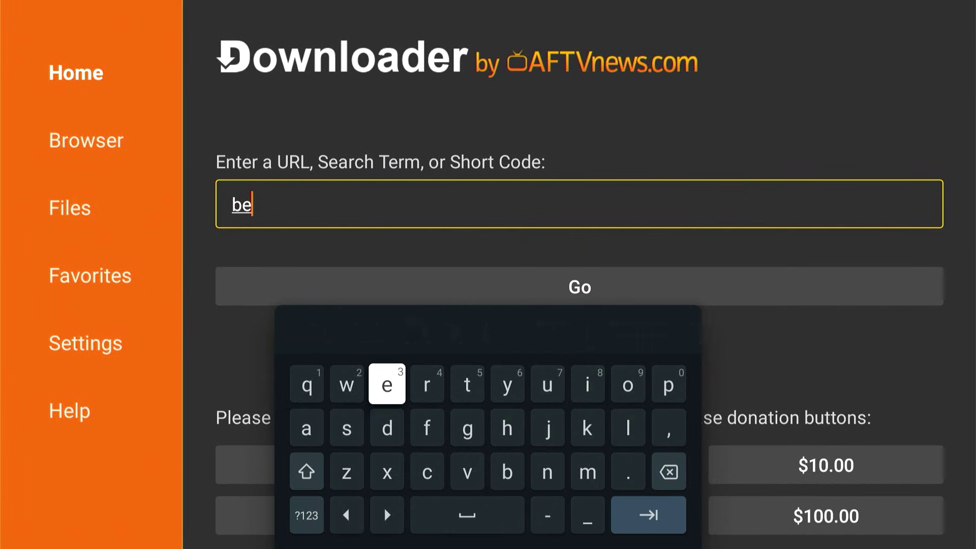
key("Right")
key("Right")
key("Return")
key("Return")
key("Left")
key("Left")
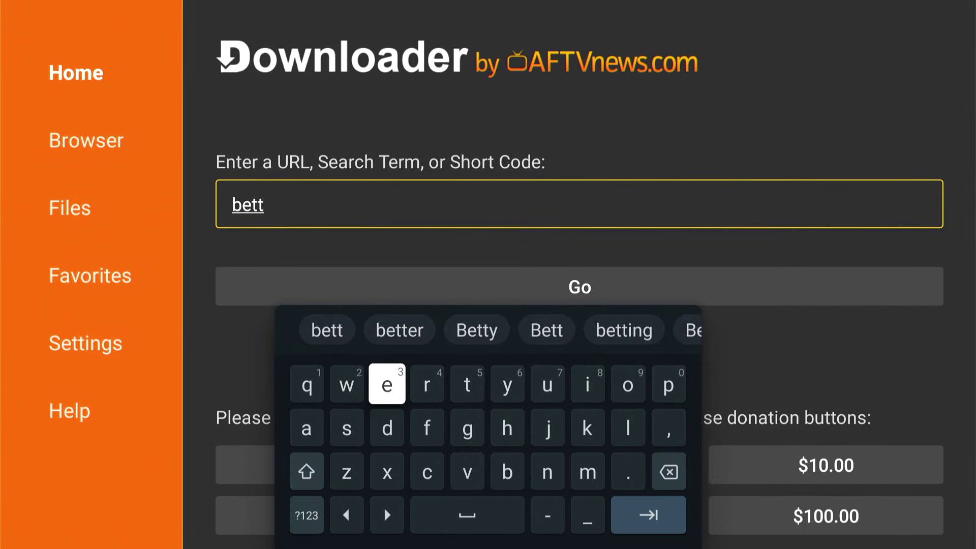
key("Return")
key("Right")
key("Return")
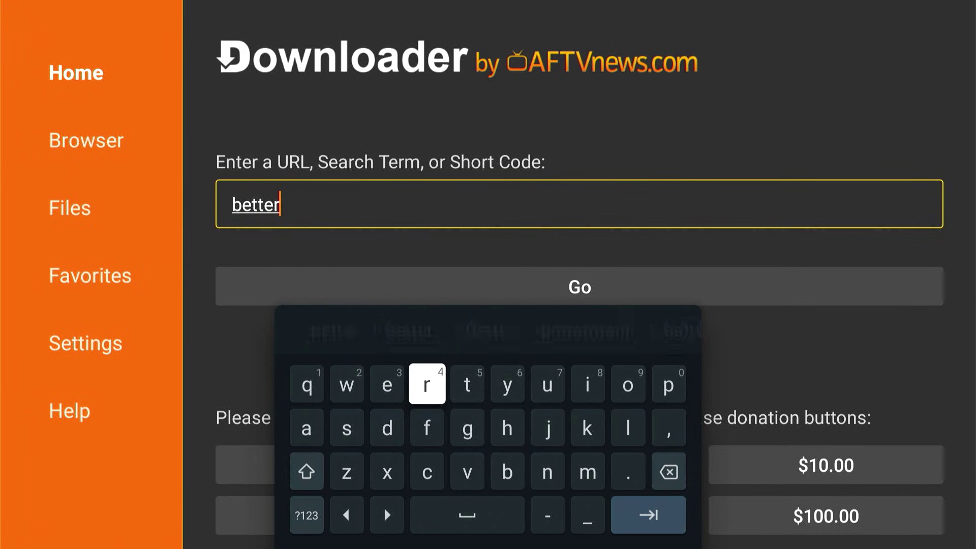
key("Down")
key("Down")
key("Down")
key("Right")
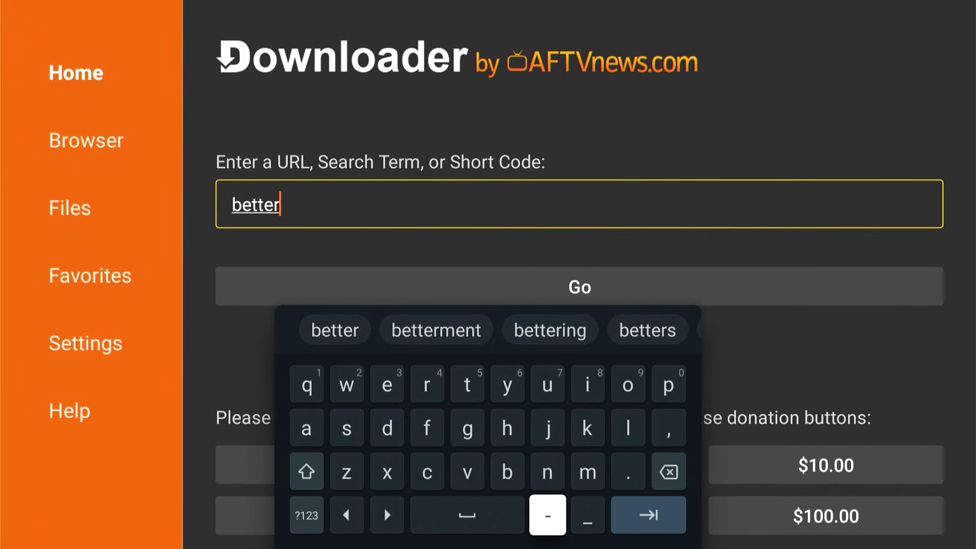
key("Return")
key("Up")
key("Left")
key("Left")
key("Left")
key("Left")
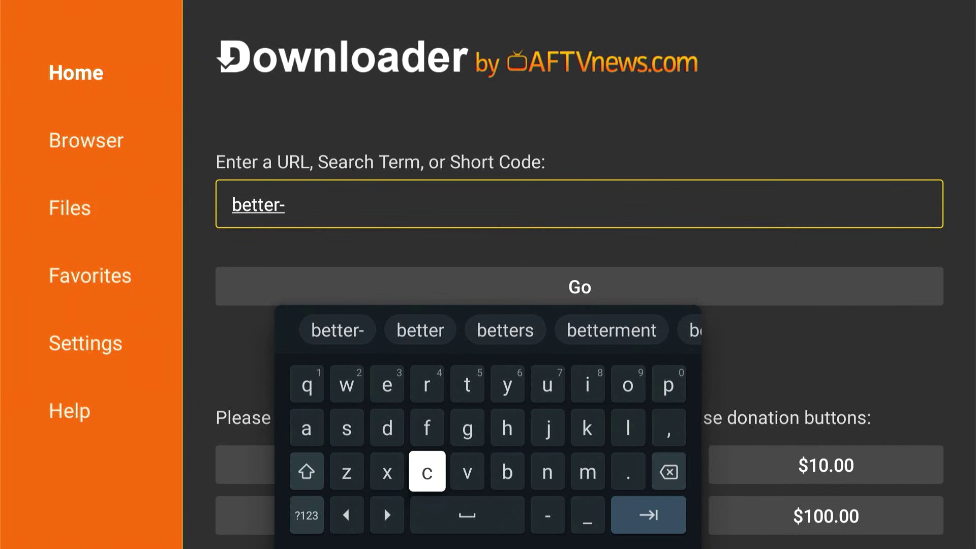
key("Return")
key("Right")
key("Return")
key("Up")
key("Right")
key("Right")
key("Right")
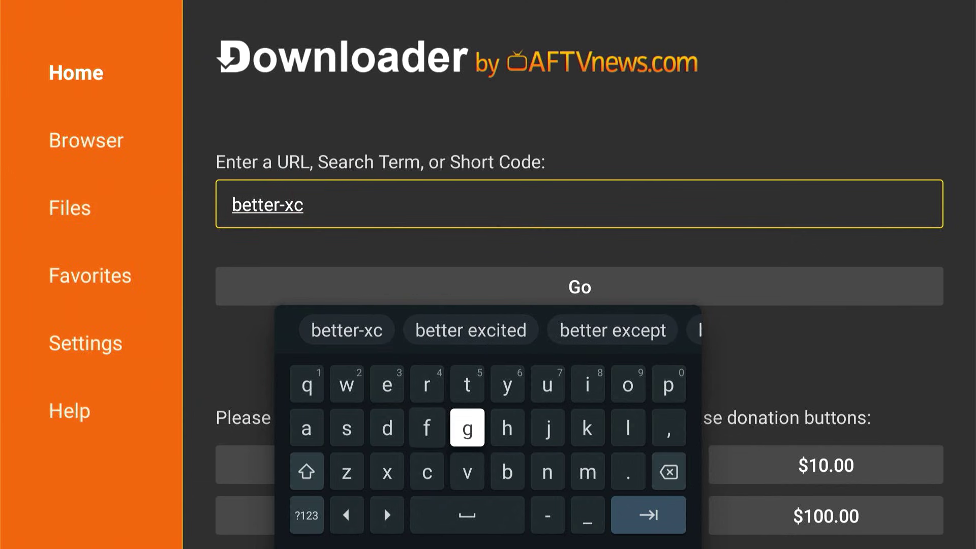
key("Right")
key("Right")
key("Return")
key("Up")
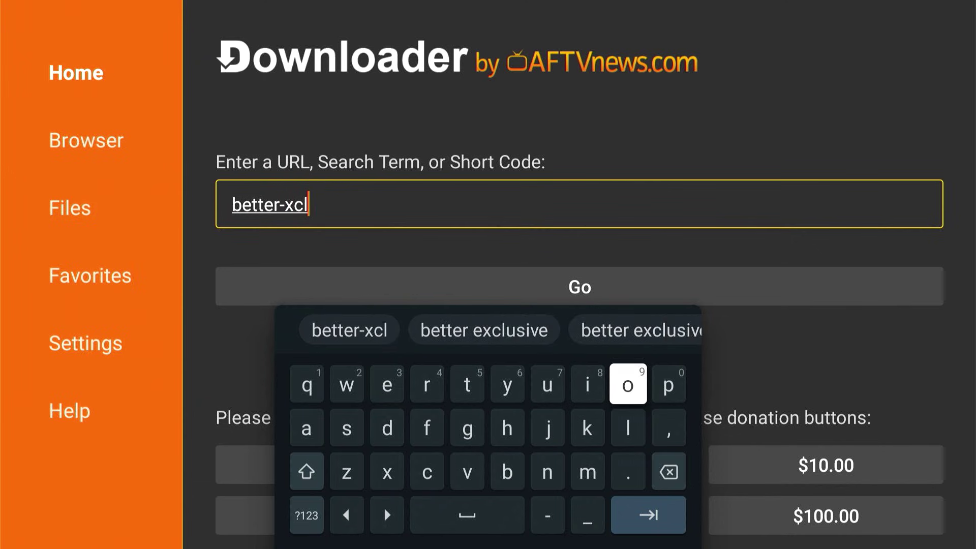
key("Return")
key("Left")
key("Left")
key("Return")
key("Down")
key("Down")
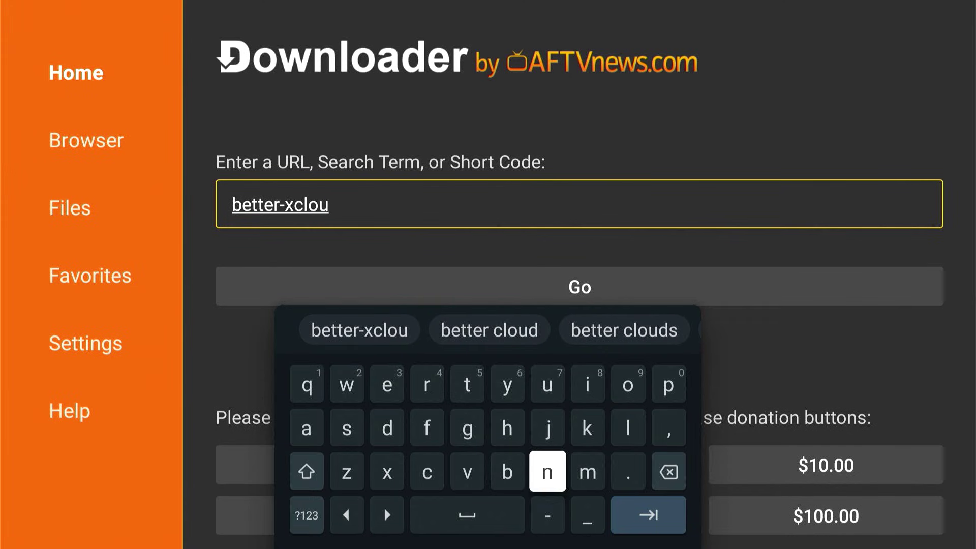
key("Left")
key("Left")
key("Left")
key("Left")
key("Up")
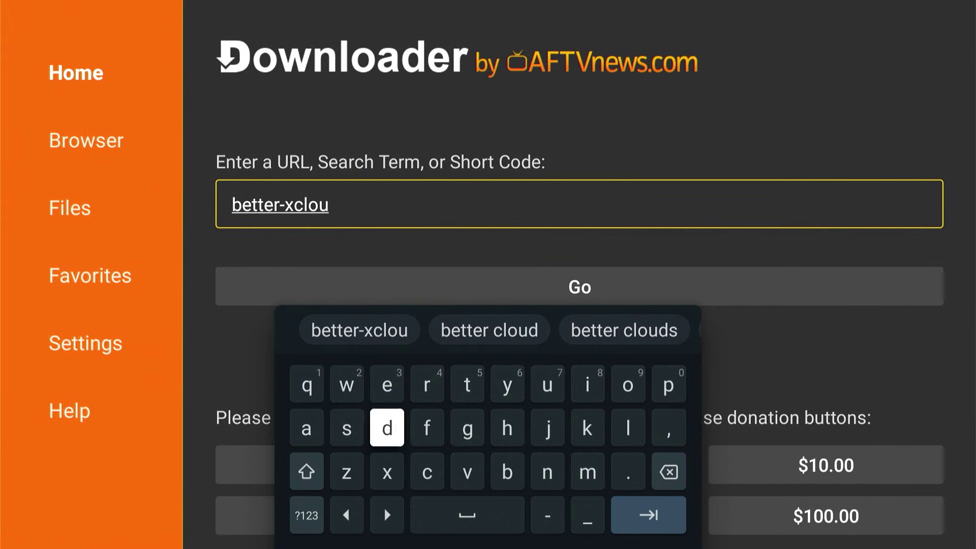
key("Return")
Step: Extend the address to 'better-xcloud.github.io'
key("Down")
key("Right")
key("Right")
key("Right")
key("Right")
key("Right")
key("Right")
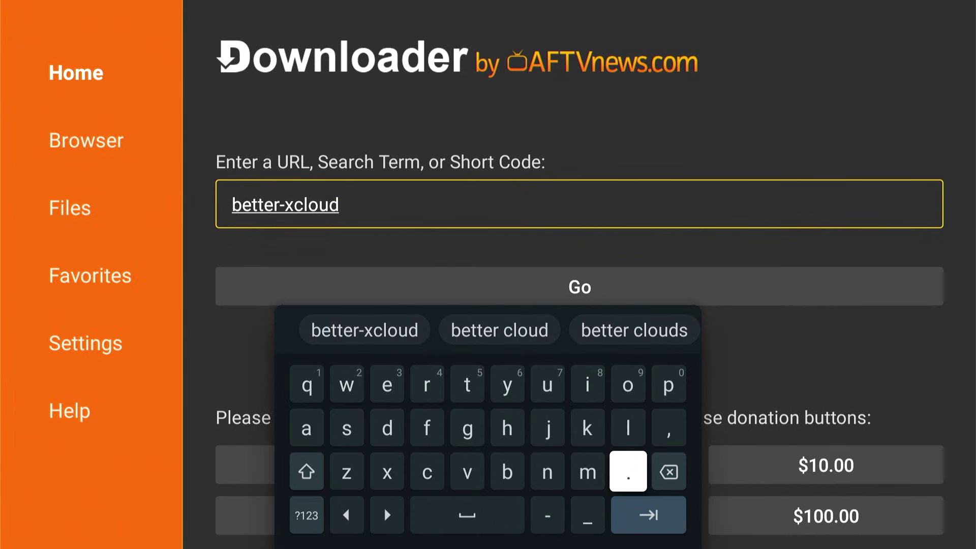
key("Return")
key("Up")
key("Left")
key("Left")
key("Left")
key("Left")
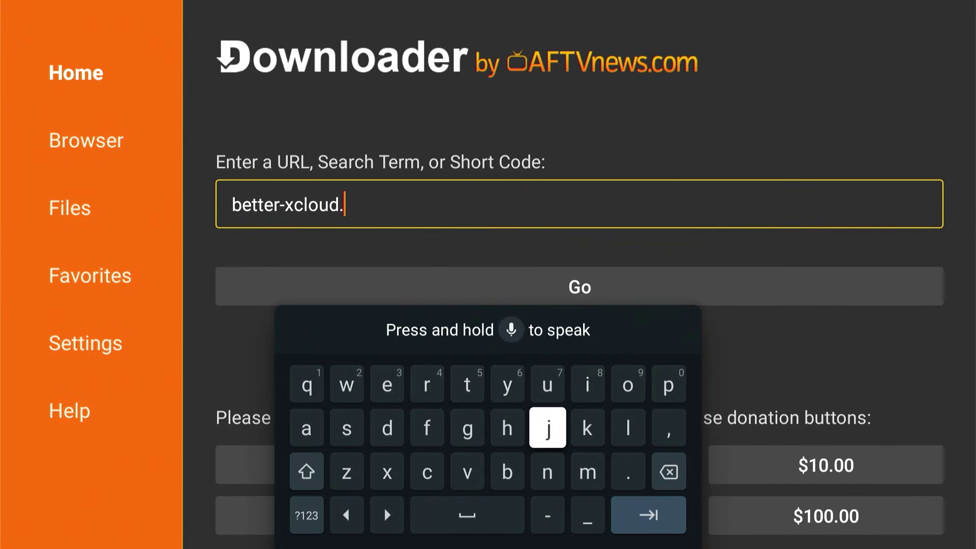
key("Return")
key("Right")
key("Right")
key("Right")
key("Up")
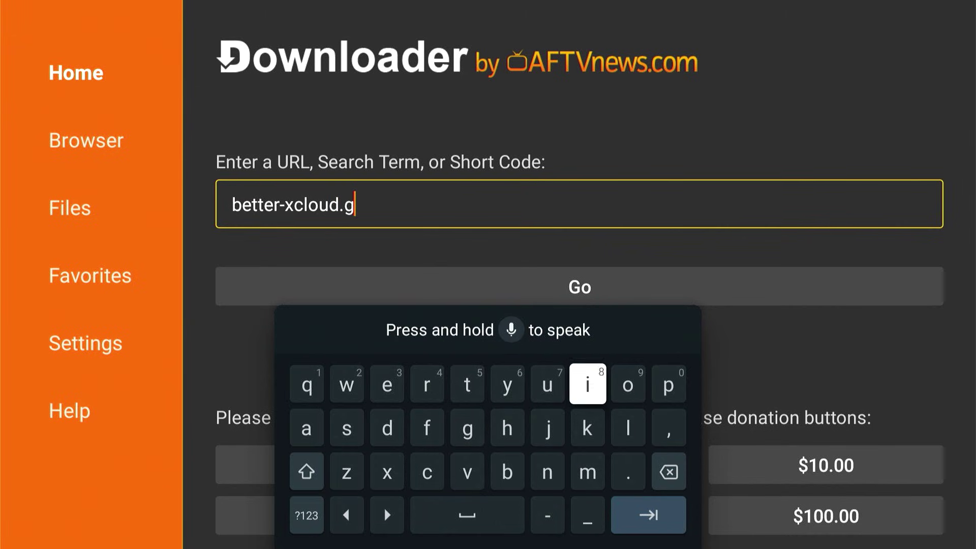
key("Return")
key("Left")
key("Left")
key("Left")
key("Return")
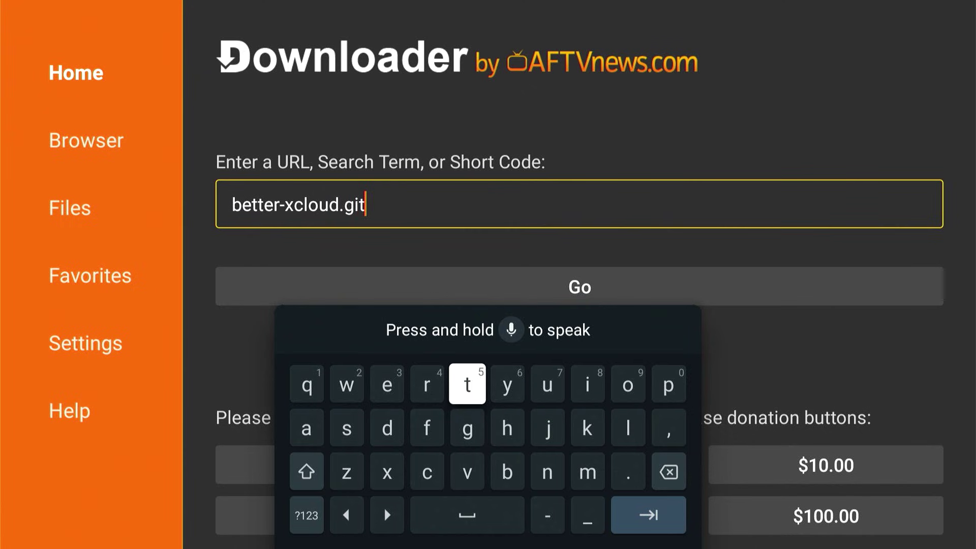
key("Down")
key("Right")
key("Return")
key("Up")
key("Right")
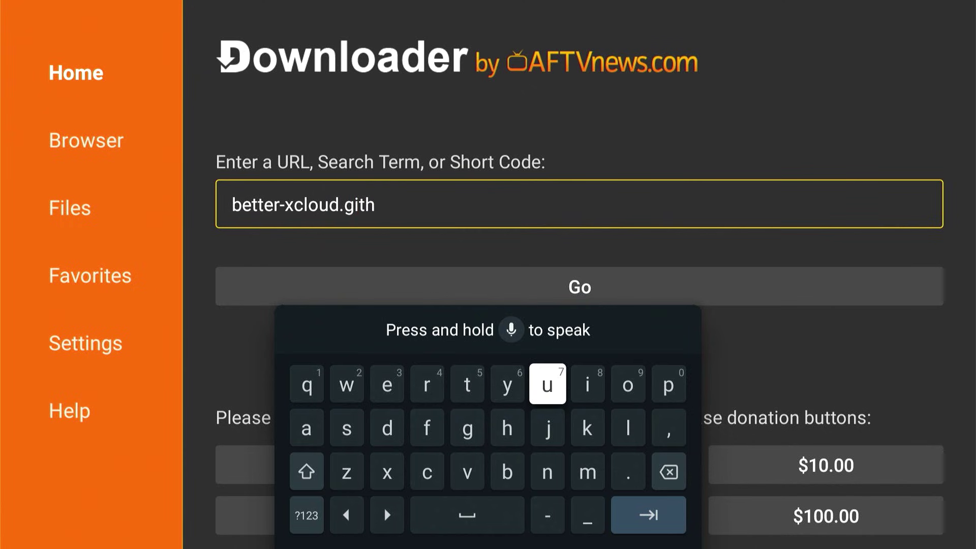
key("Return")
key("Down")
key("Down")
key("Left")
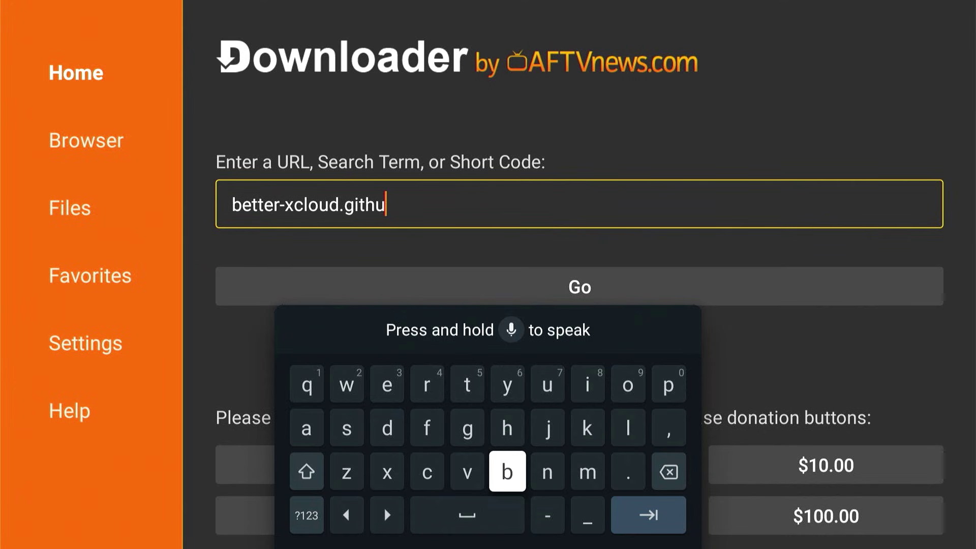
key("Return")
key("Right")
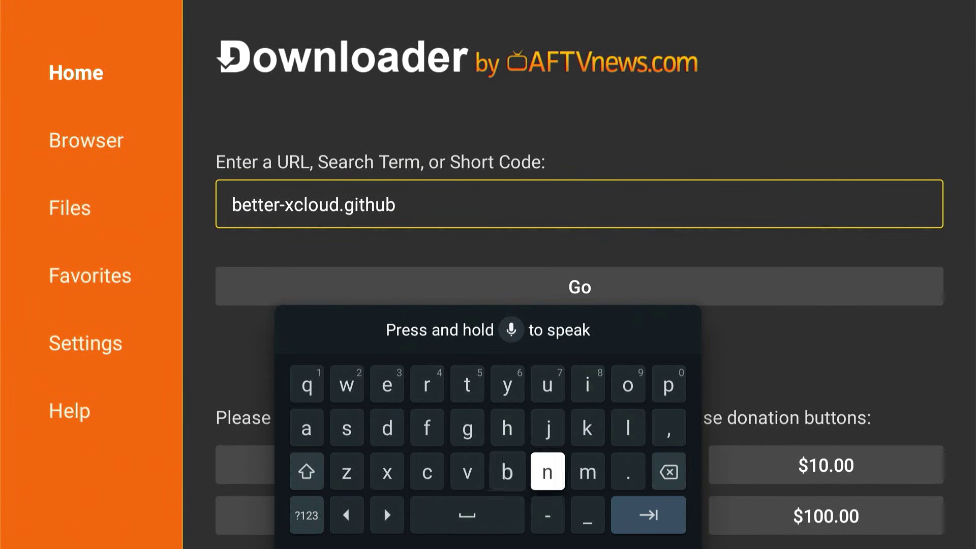
key("Right")
key("Right")
key("Return")
key("Up")
key("Up")
key("Left")
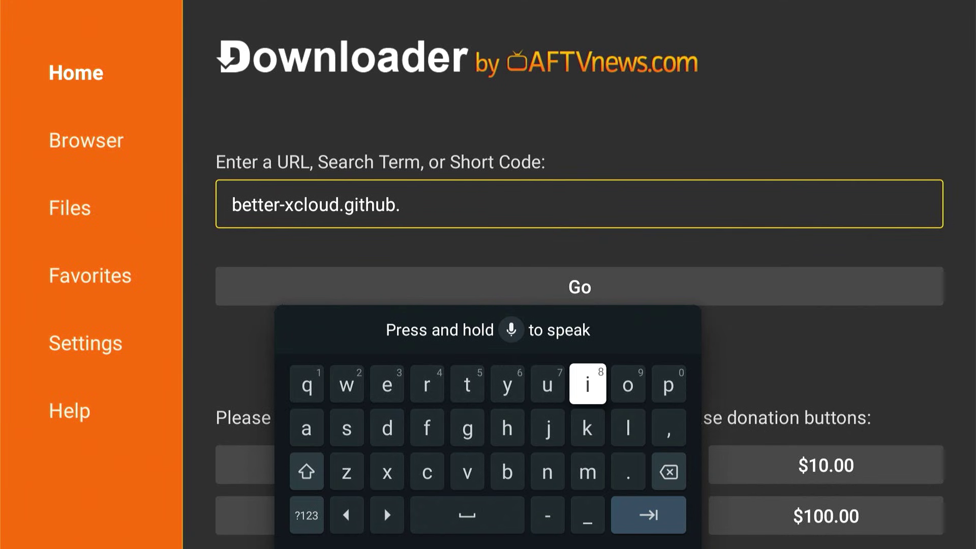
key("Right")
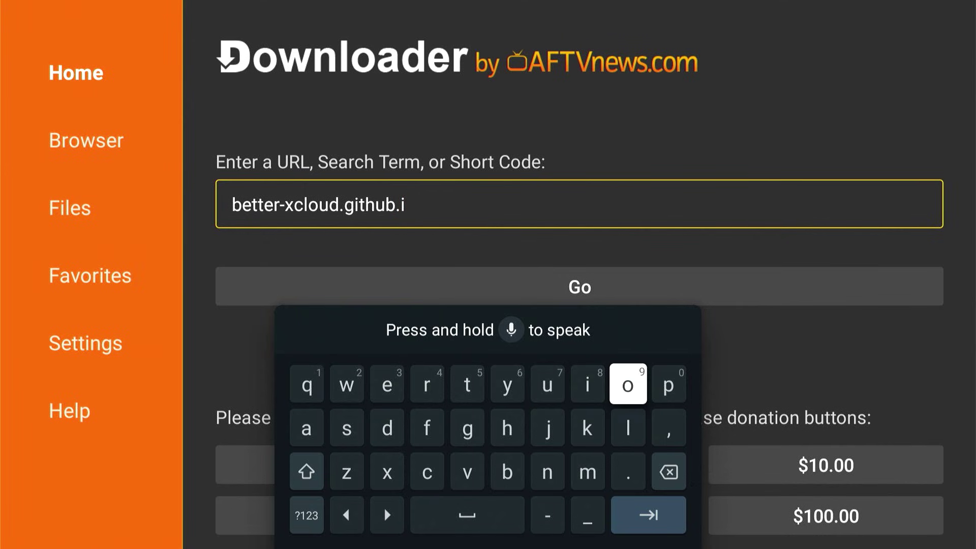
key("Return")
Step: Add a slash after the domain from the symbols keyboard, then return to letters
key("Down")
key("Left")
key("Down")
key("Down")
key("Left")
key("Left")
key("Left")
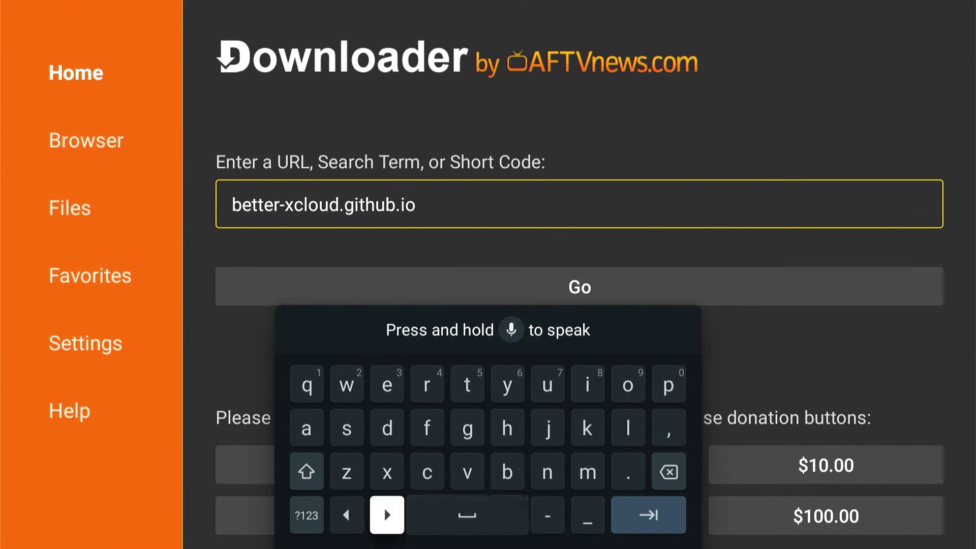
key("Left")
key("Left")
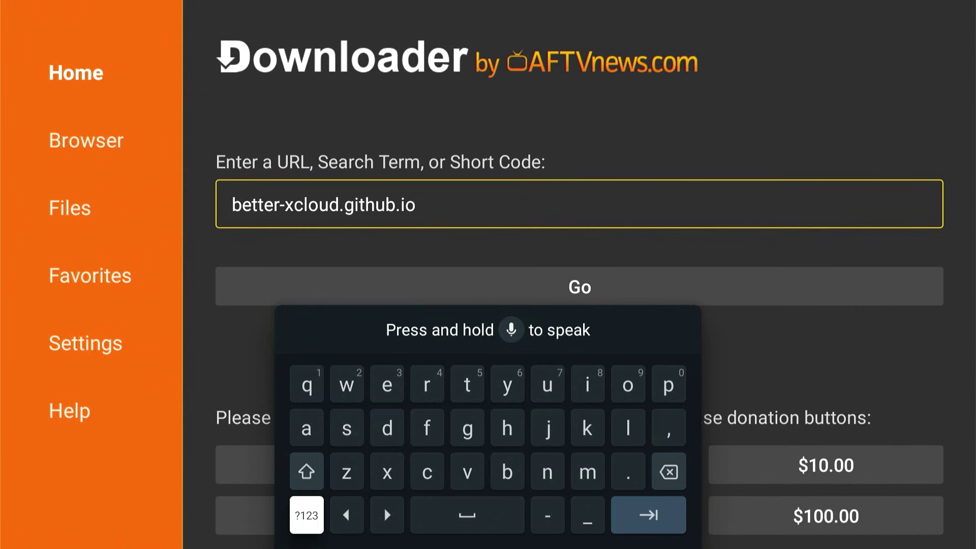
key("Return")
key("Up")
key("Up")
key("Right")
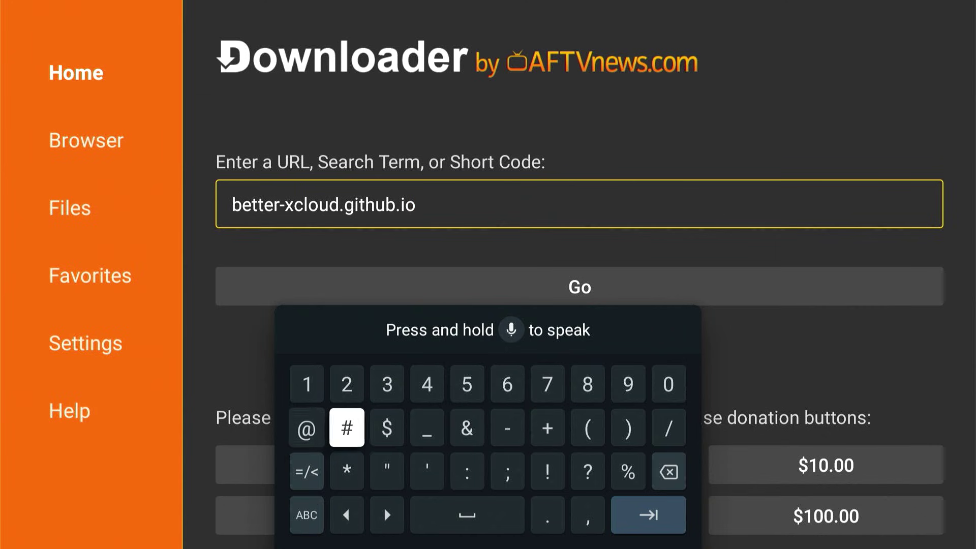
key("Right")
key("Right")
key("Right")
key("Right")
key("Right")
key("Right")
key("Right")
key("Right")
key("Return")
key("Left")
key("Left")
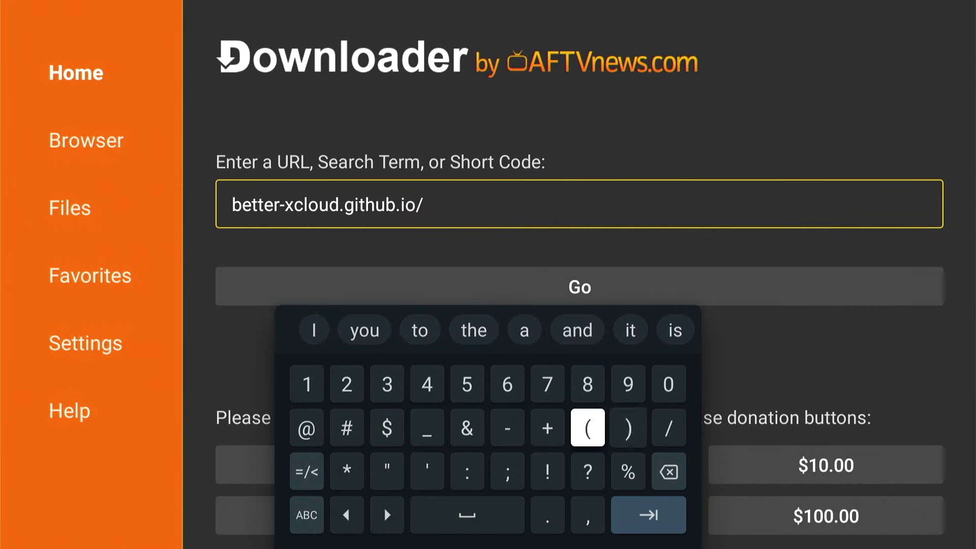
key("Right")
key("Right")
key("Down")
key("Down")
key("Left")
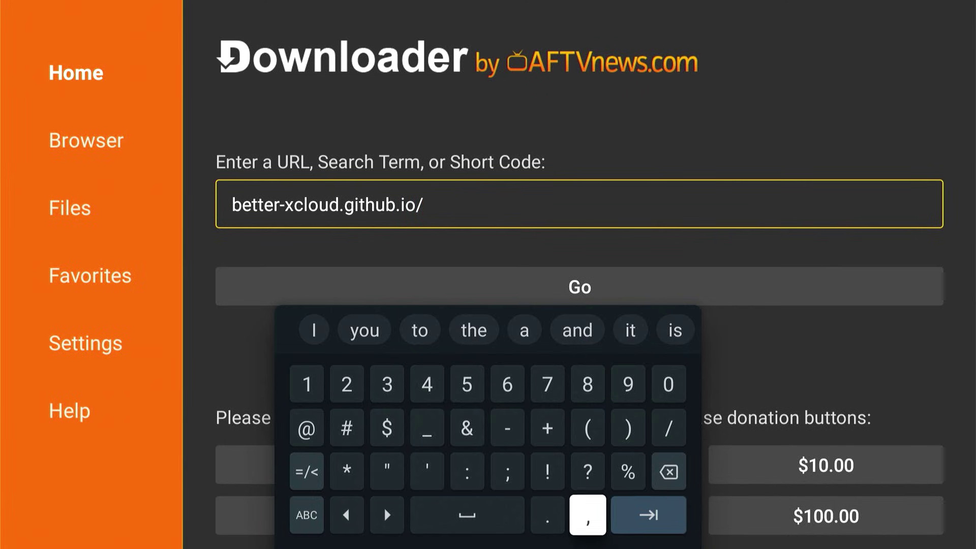
key("Left")
key("Left")
key("Left")
key("Left")
key("Left")
key("Return")
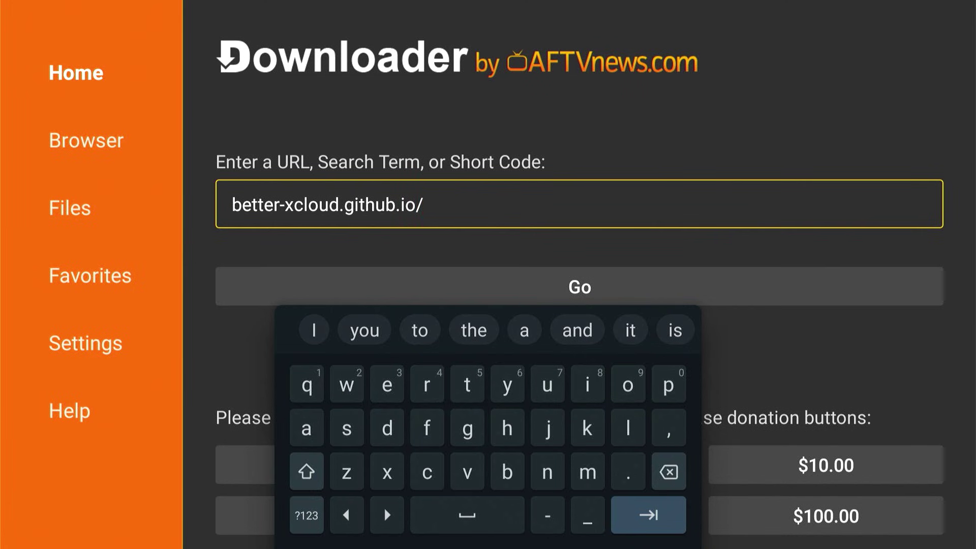
Step: Type the 'android' path and load better-xcloud.github.io/android
key("Down")
key("Down")
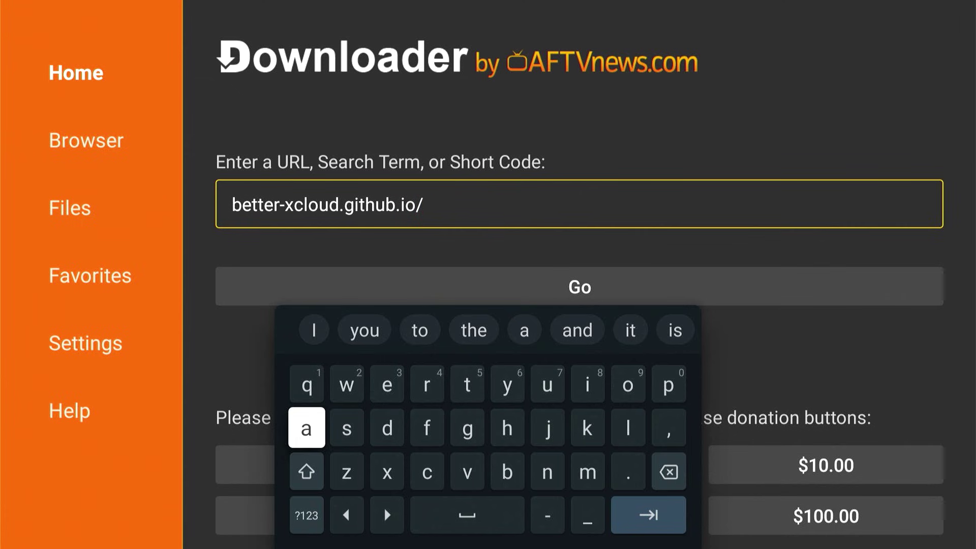
key("Return")
key("Right")
key("Down")
key("Right")
key("Right")
key("Down")
key("Up")
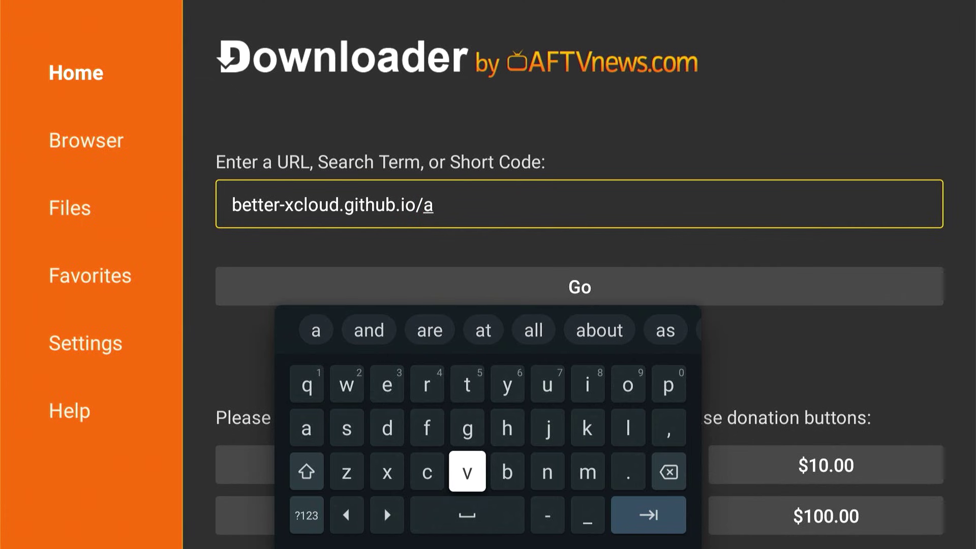
key("Right")
key("Right")
key("Return")
key("Up")
key("Up")
key("Down")
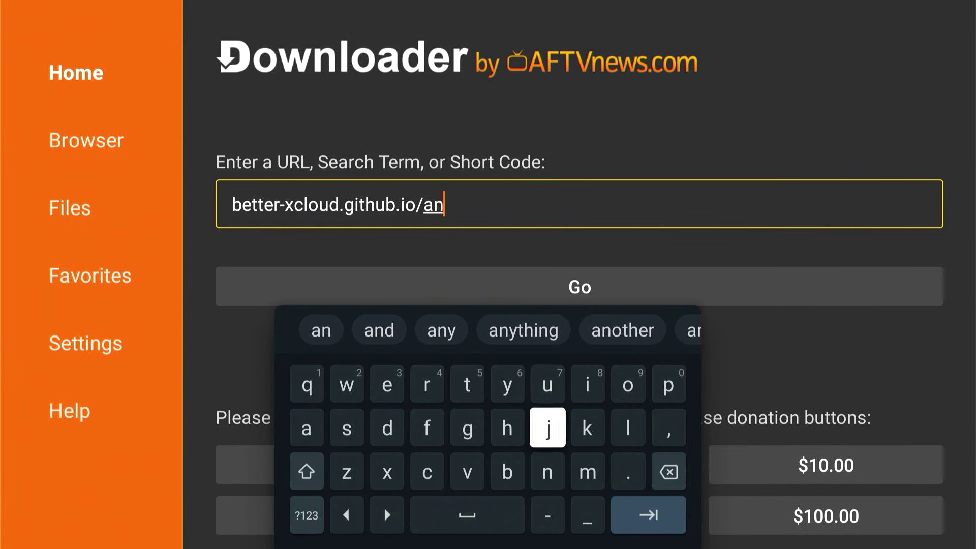
key("Left")
key("Left")
key("Left")
key("Left")
key("Return")
key("Right")
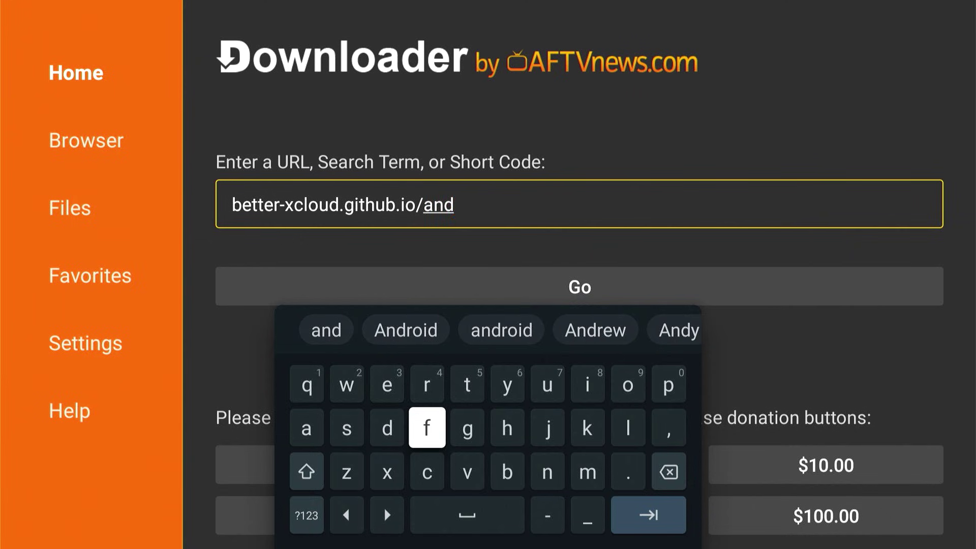
key("Up")
key("Return")
key("Right")
key("Right")
key("Right")
key("Right")
key("Right")
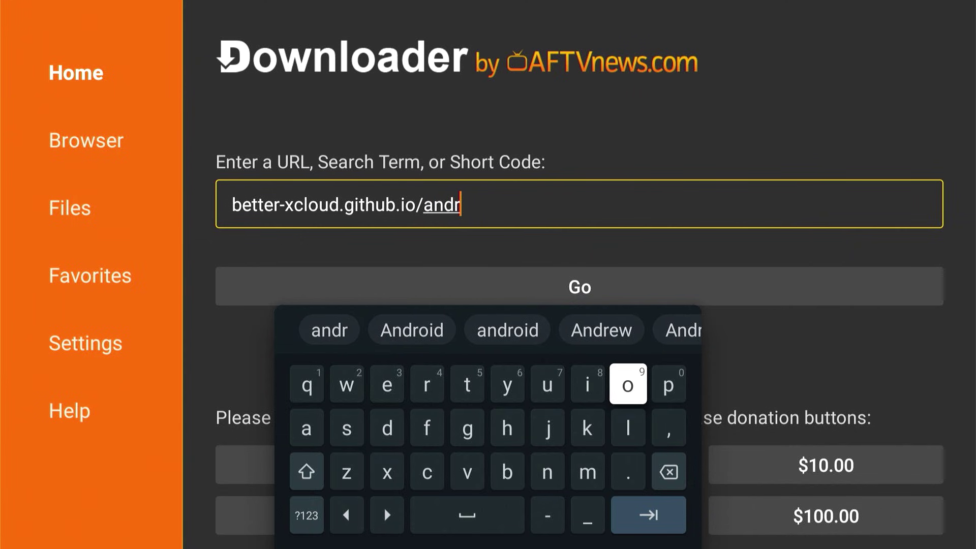
key("Return")
key("Left")
key("Return")
key("Down")
key("Left")
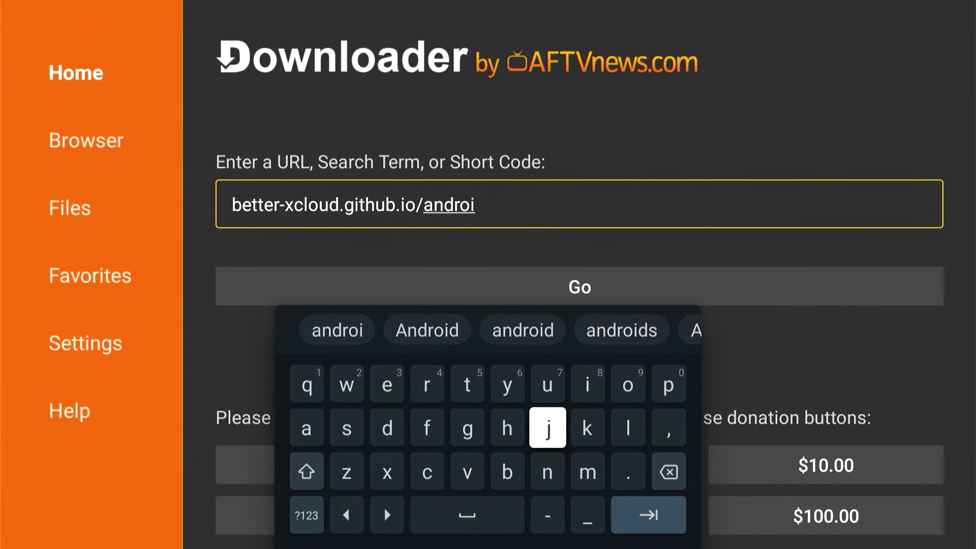
key("Left")
key("Left")
key("Left")
key("Left")
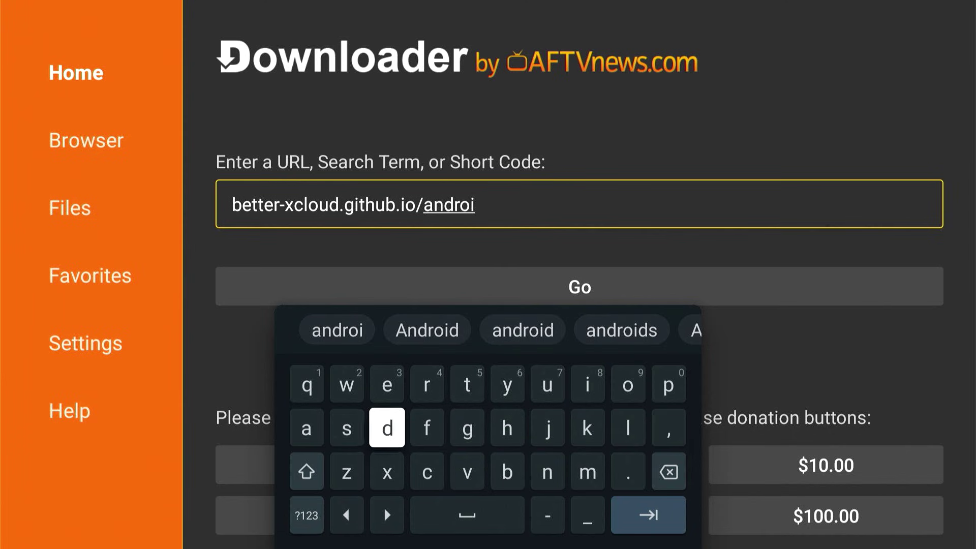
key("Return")
key("Down")
key("Down")
key("Right")
key("Right")
key("Right")
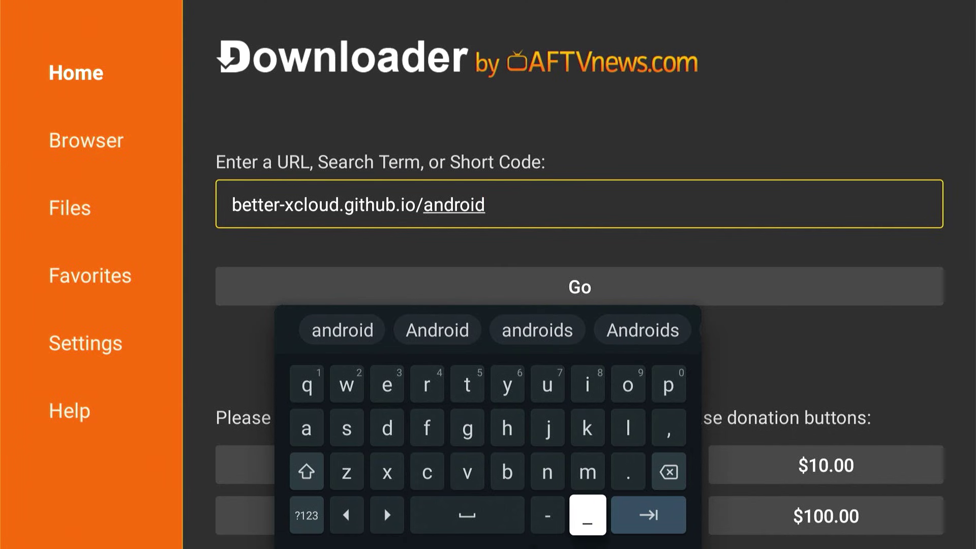
key("Right")
key("Return")
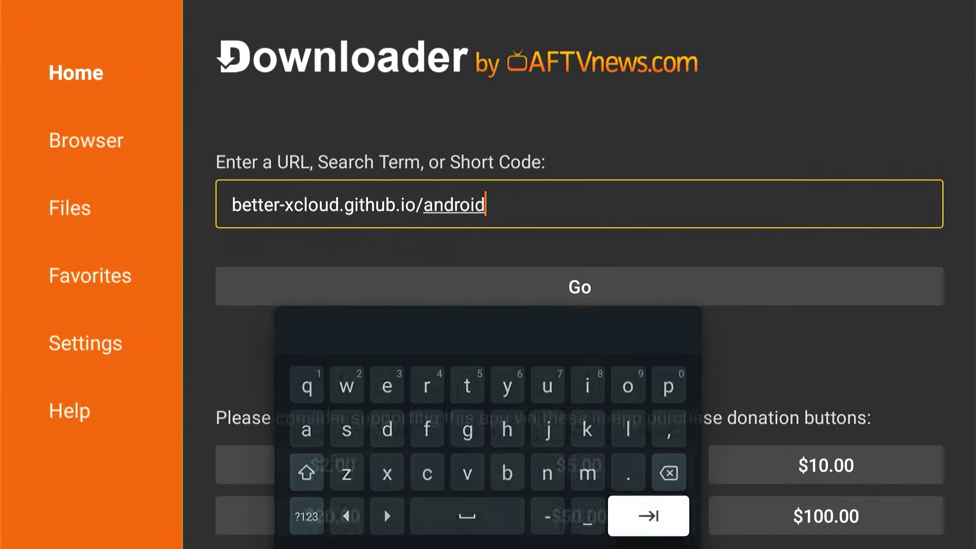
key("Return")
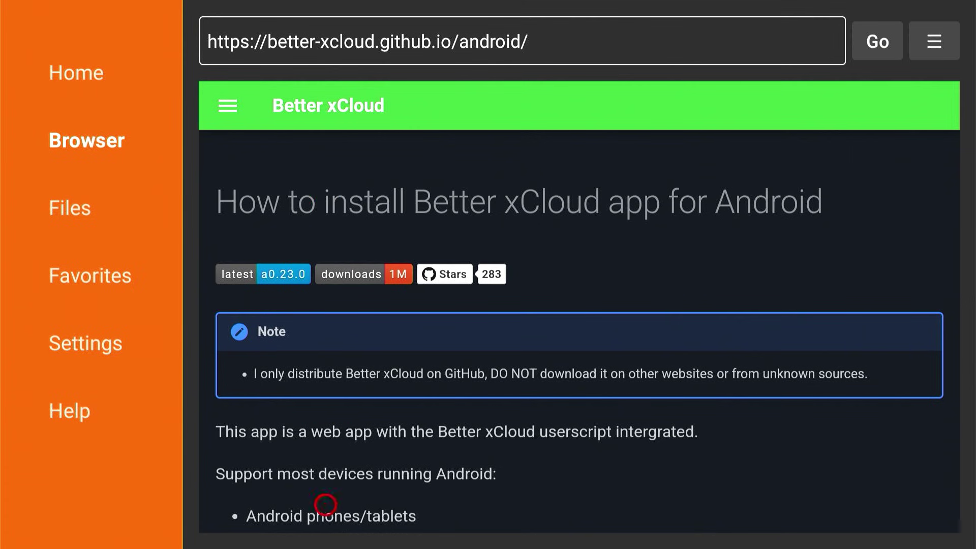
Step: Scroll to How to install and open the Better xCloud GitHub release via Download on GitHub
scroll(325, 506, "down", 20)
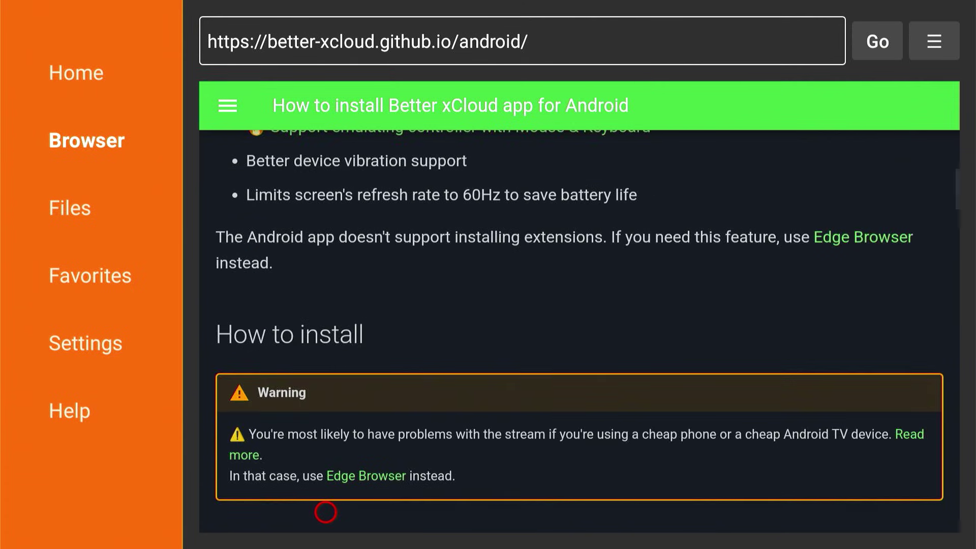
scroll(325, 512, "down", 8)
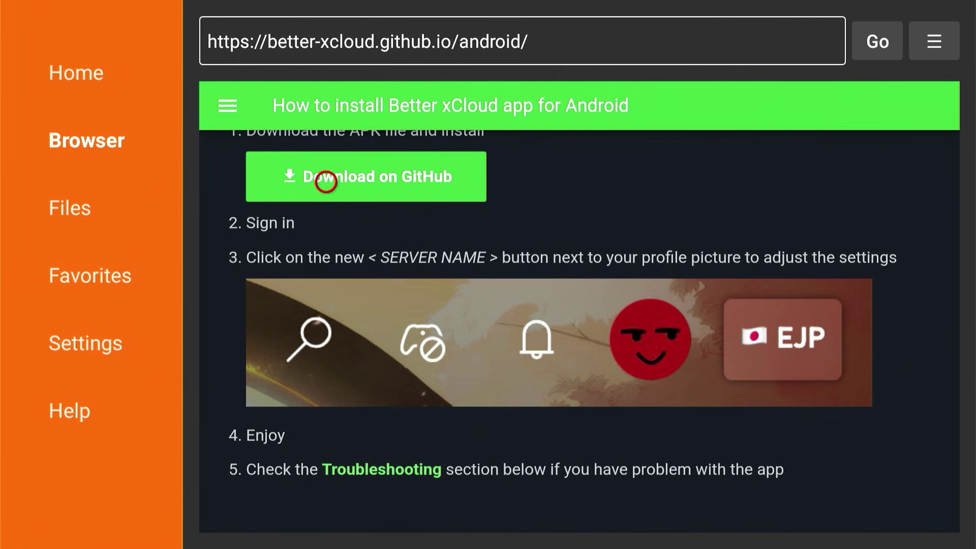
left_click(326, 182)
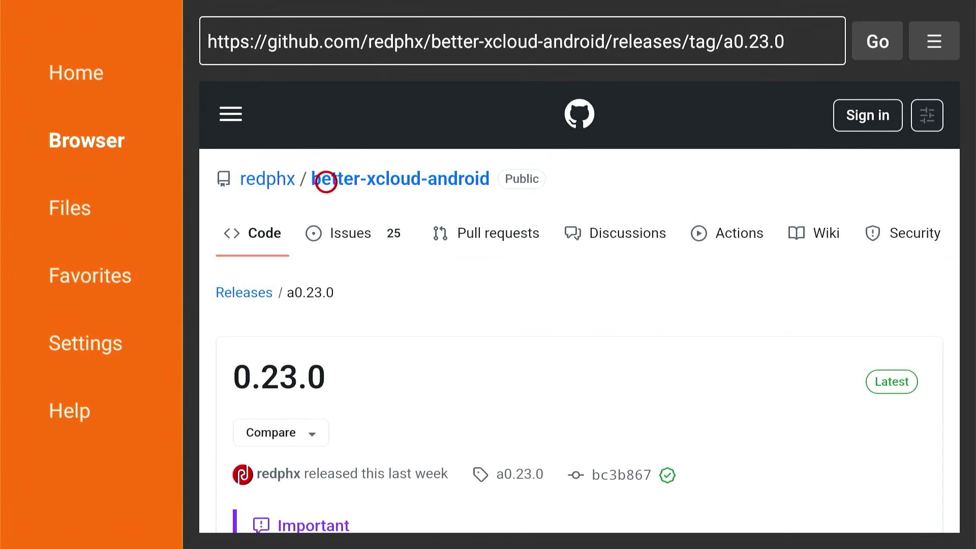
Step: Download com.redphx.betterxc_0.23.0-36.apk from the release's Assets list
scroll(327, 509, "down", 10)
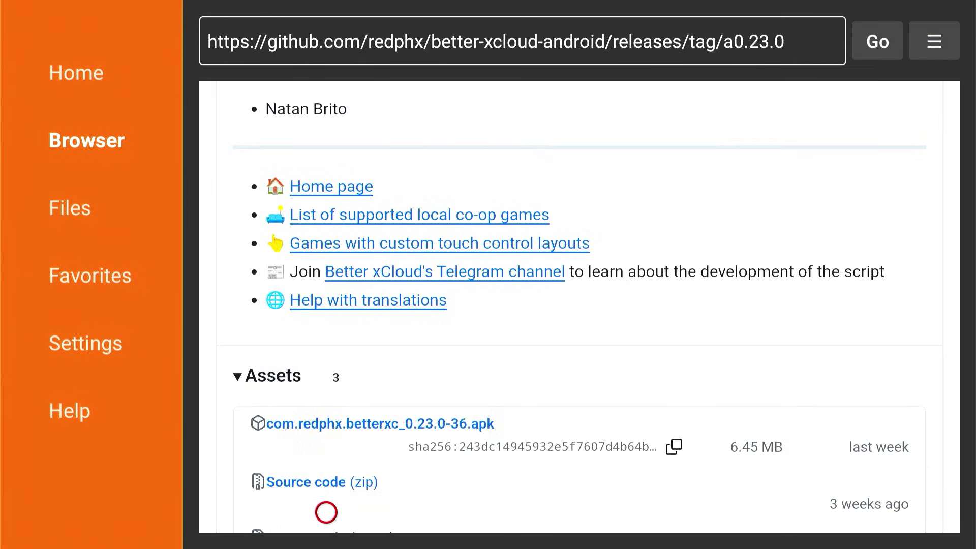
scroll(326, 513, "down", 4)
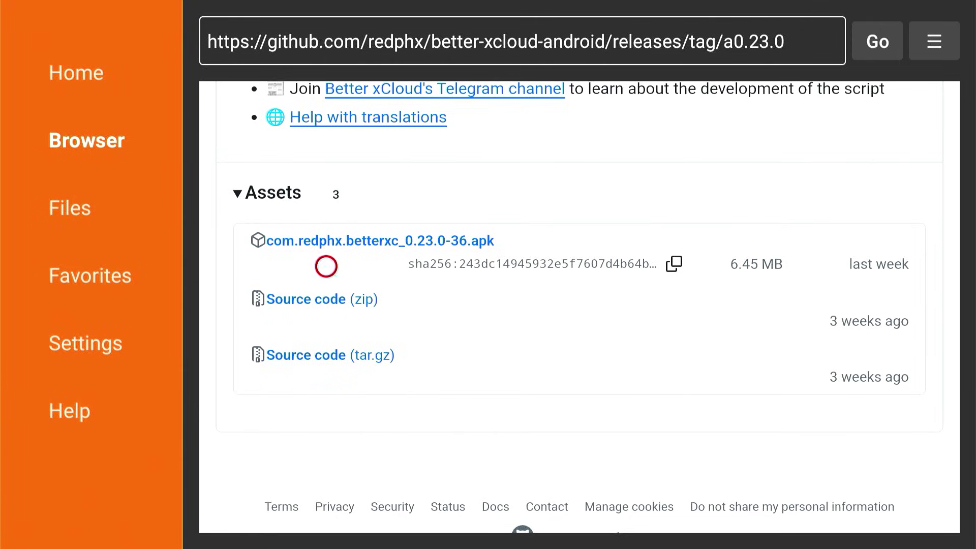
left_click(326, 249)
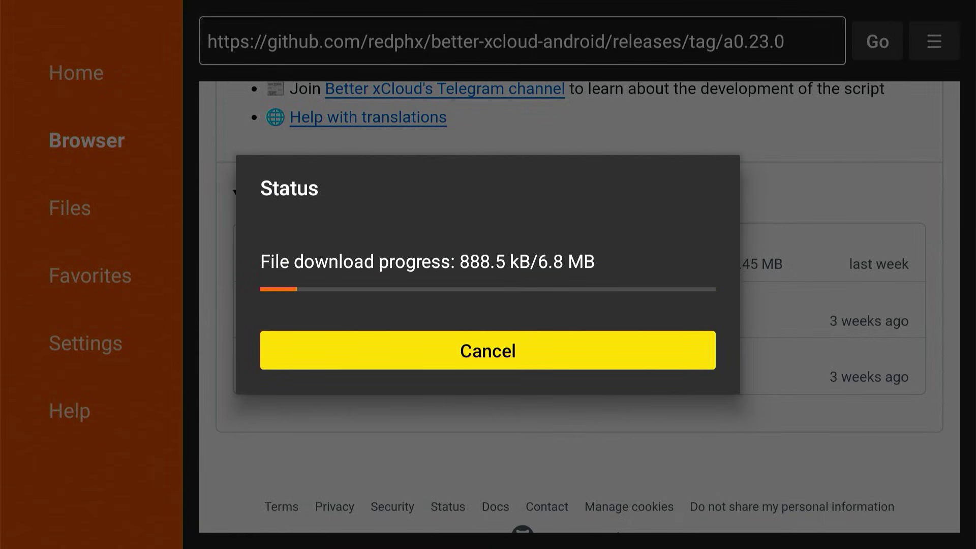
Step: Start installing the apk and allow Downloader to install unknown apps in Settings
key("Return")
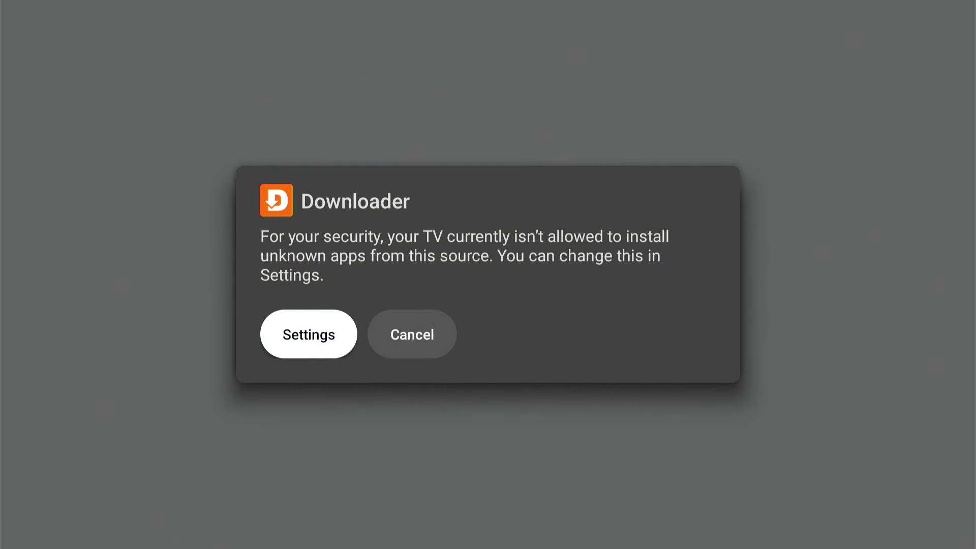
key("Return")
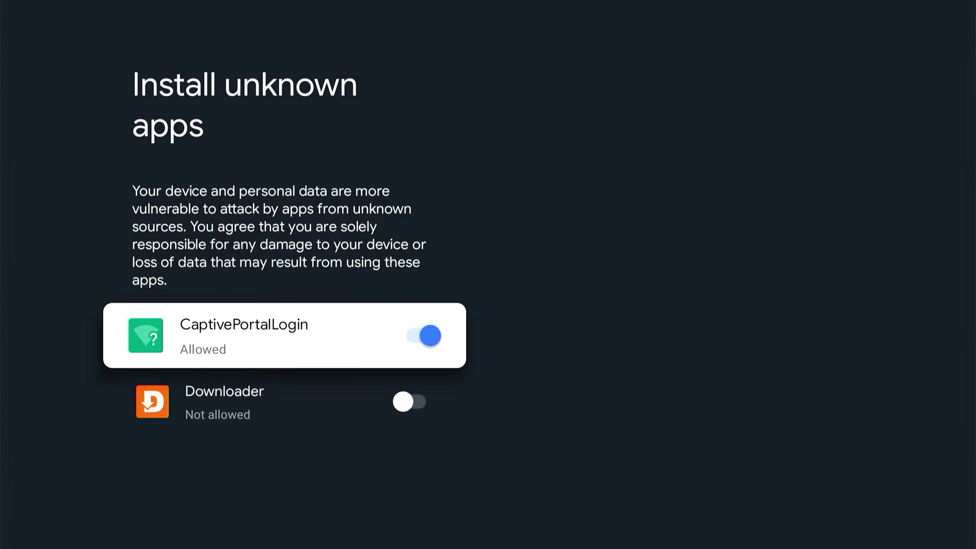
key("Down")
key("Return")
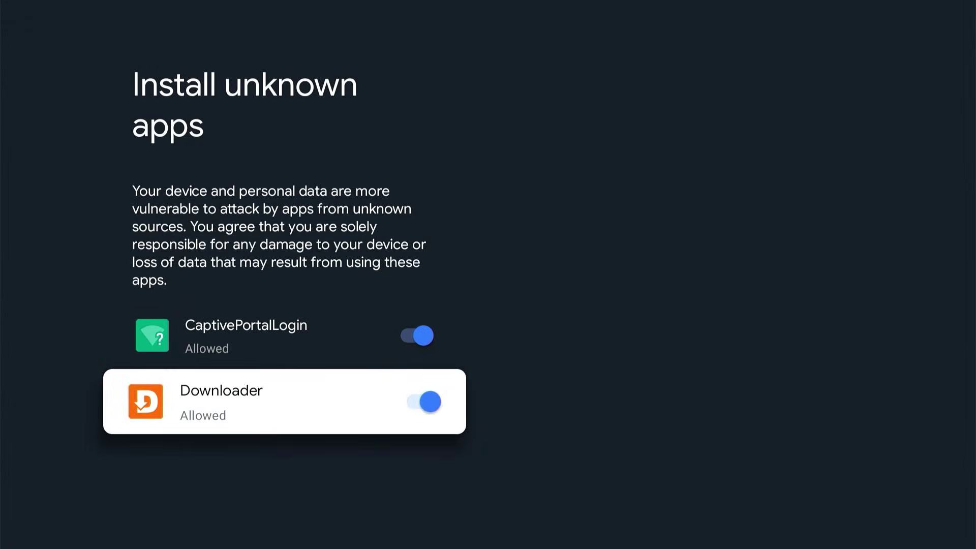
Step: Install Better xCloud and finish without opening it
key("Left")
key("Return")
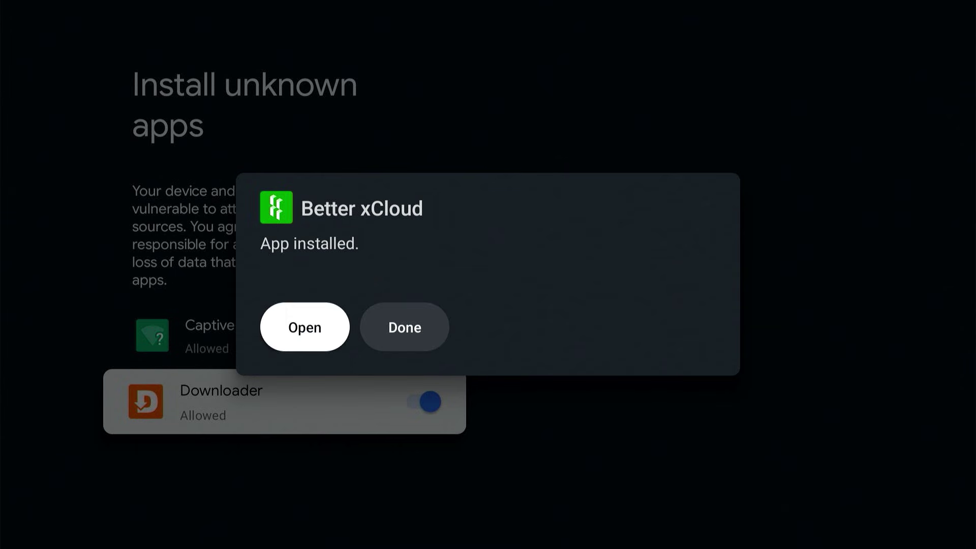
key("Right")
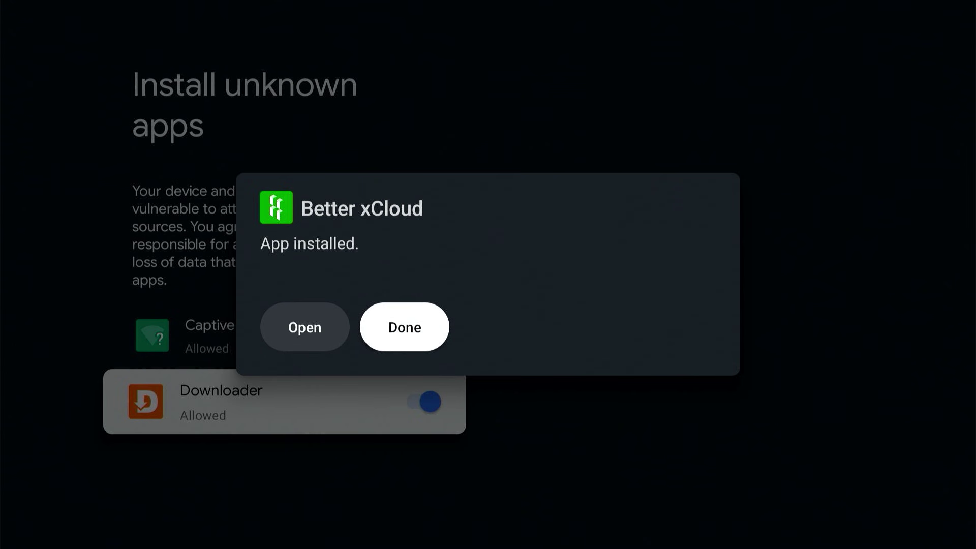
Step: Dismiss the App installed notice and launch Better xCloud from the Your apps row on Home
key("Return")
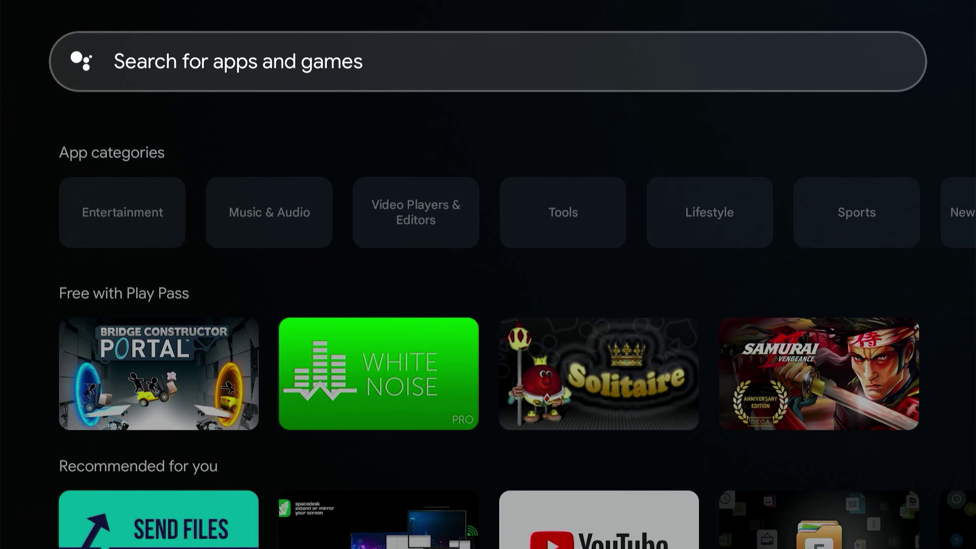
key("Escape")
key("Down")
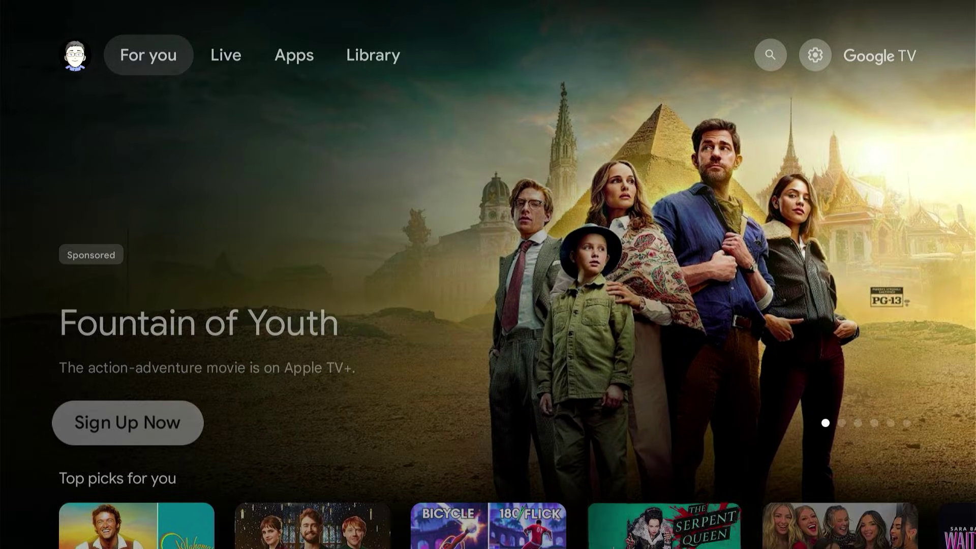
key("Down")
key("Down")
key("Right")
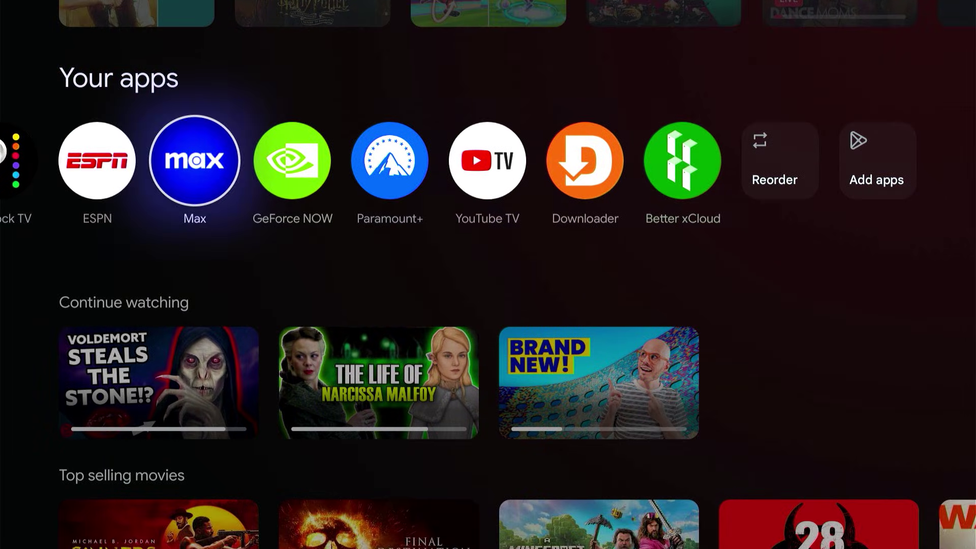
key("Right")
key("Right")
key("Right")
key("Right")
key("Right")
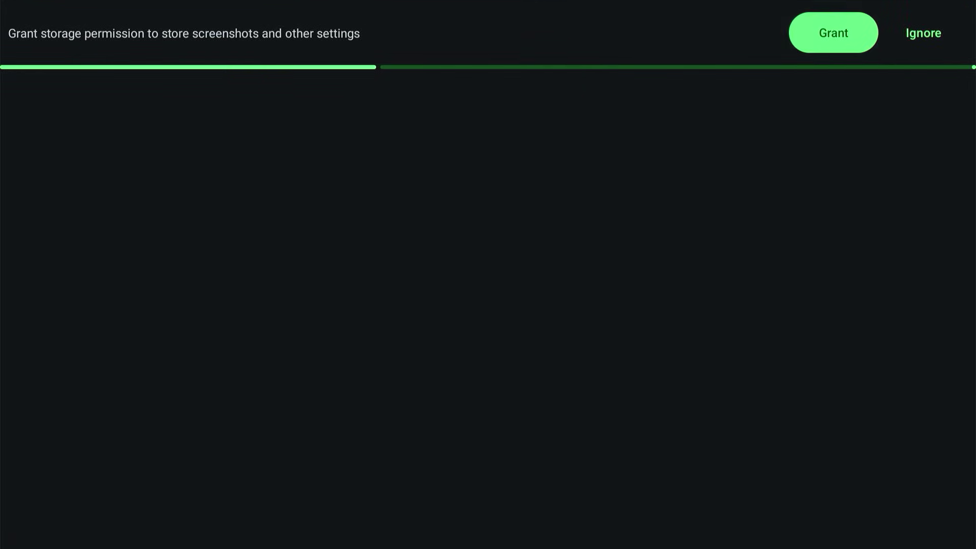
Step: Grant Better xCloud access to photos and media by choosing Allow in the permission dialog
key("Return")
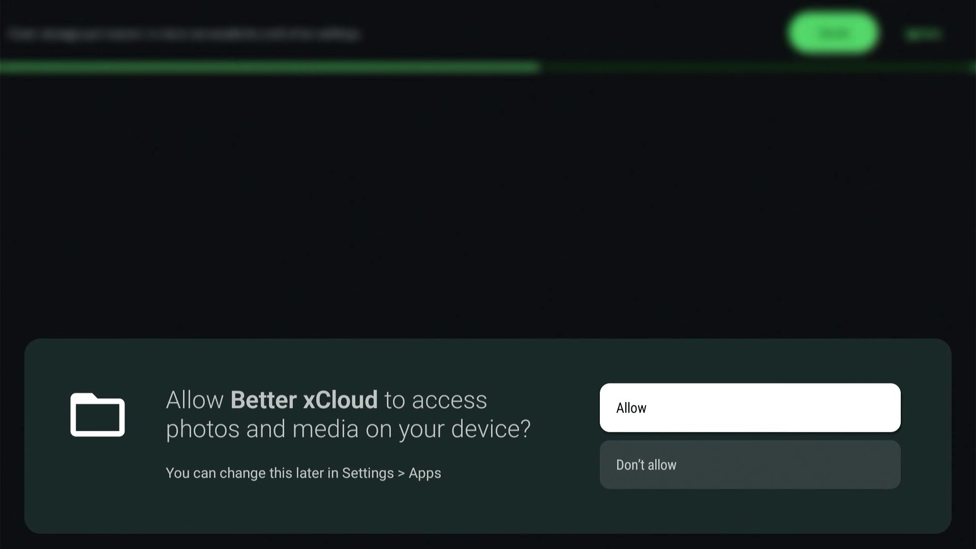
key("Down")
key("Up")
key("Return")
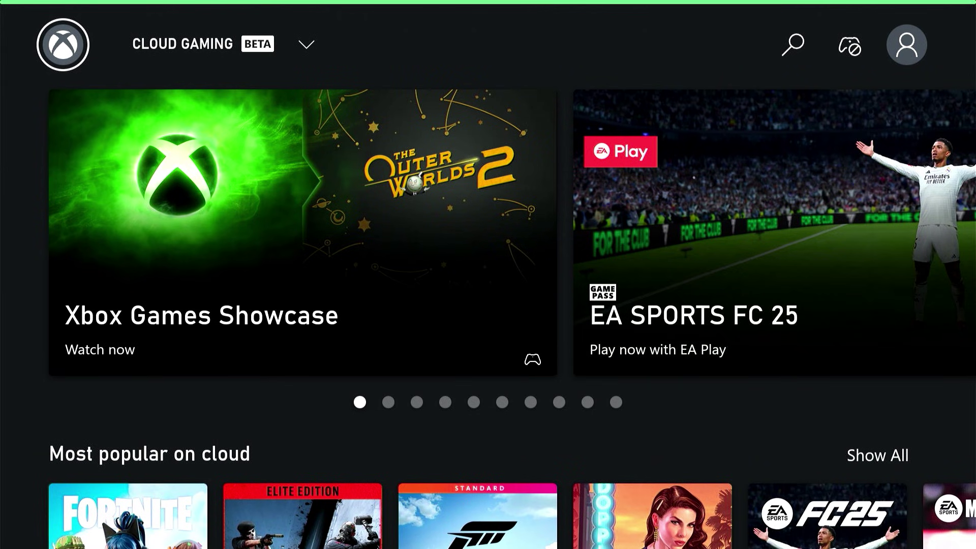
Step: Browse the Cloud Gaming home page and move focus along the header to the profile icon
key("Down")
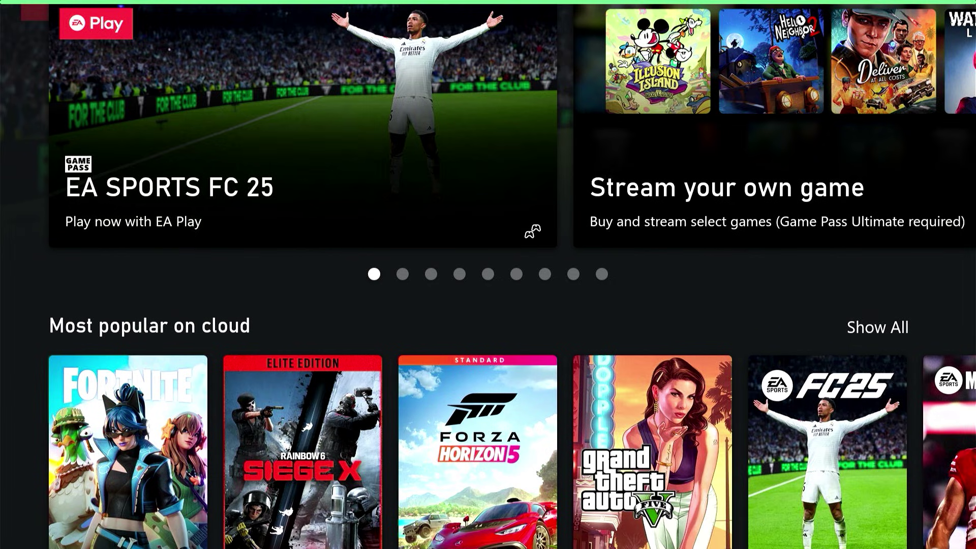
key("Down")
key("Down")
key("Up")
key("Up")
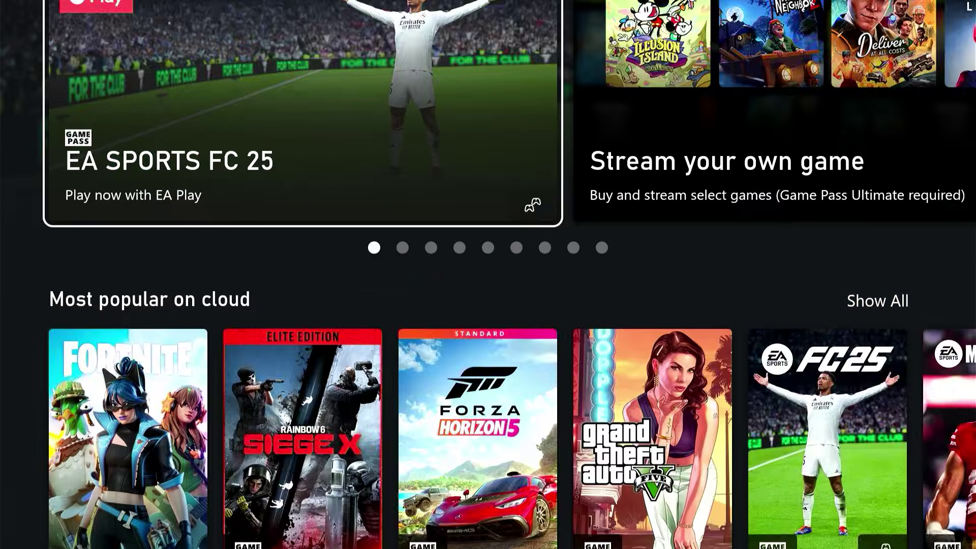
key("Down")
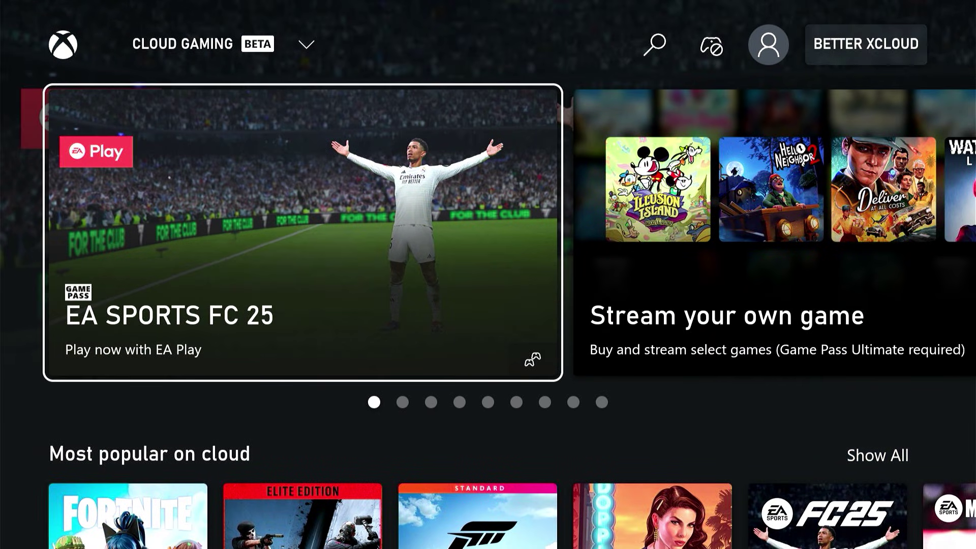
key("Right")
key("Up")
key("Right")
key("Right")
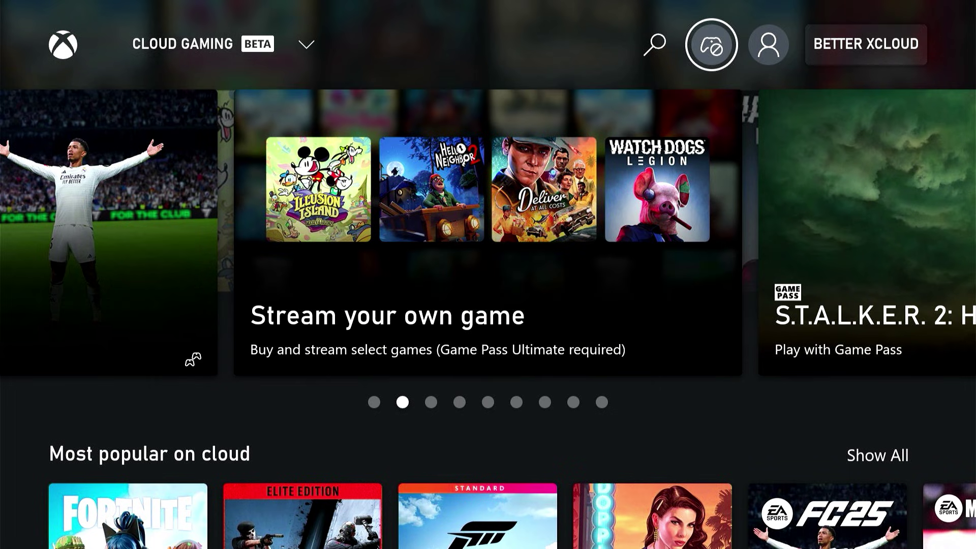
key("Right")
key("Right")
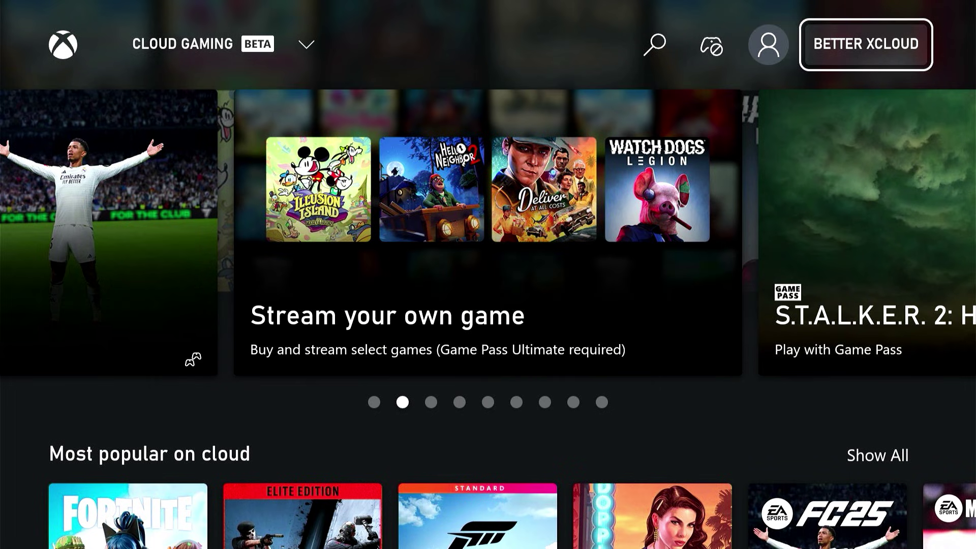
key("Left")
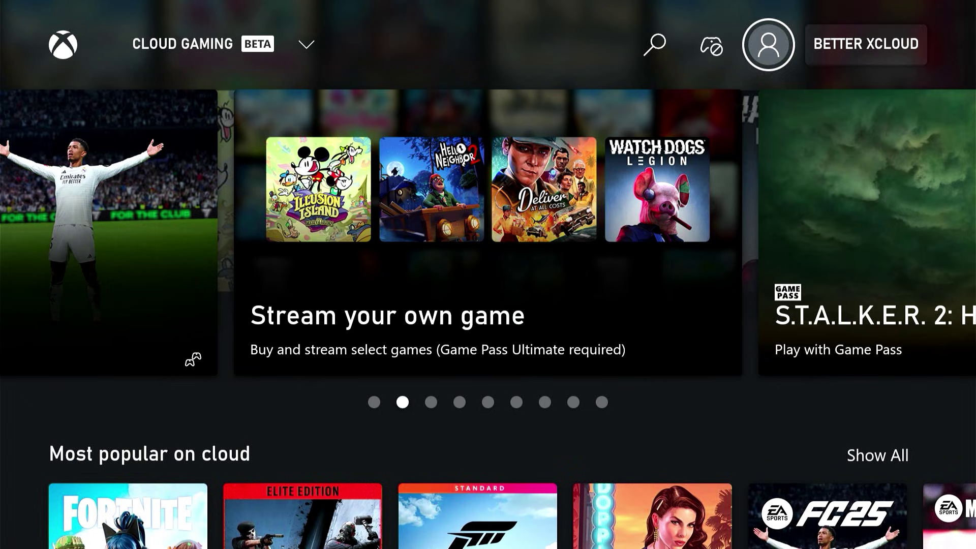
Step: Sign in to the Microsoft account from the profile icon and return to the home page
key("Return")
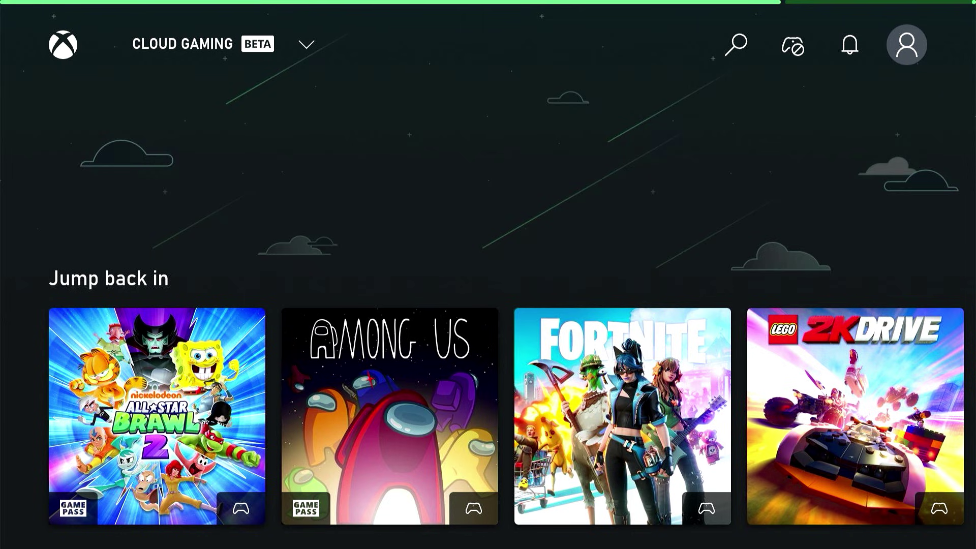
scroll(488, 275, "down", 1)
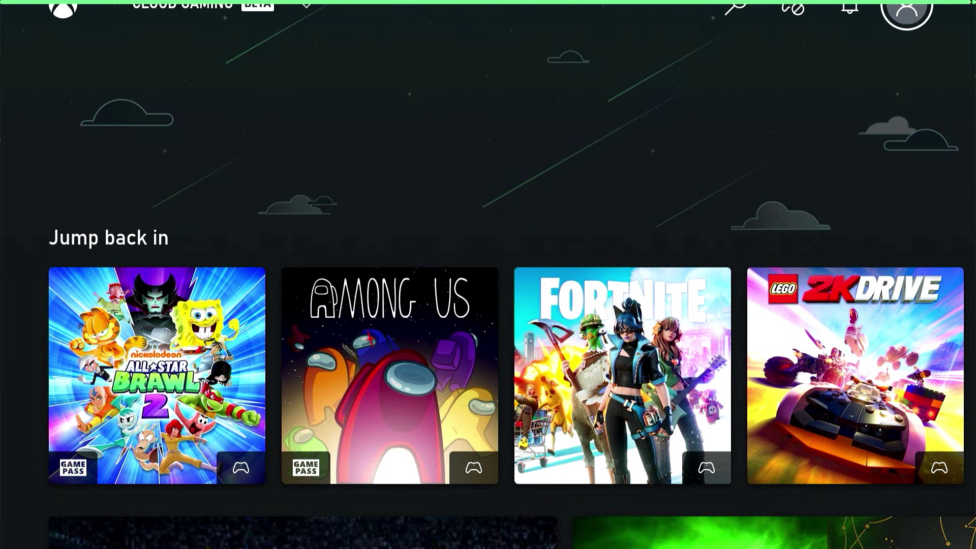
scroll(488, 274, "down", 1)
scroll(488, 275, "up", 2)
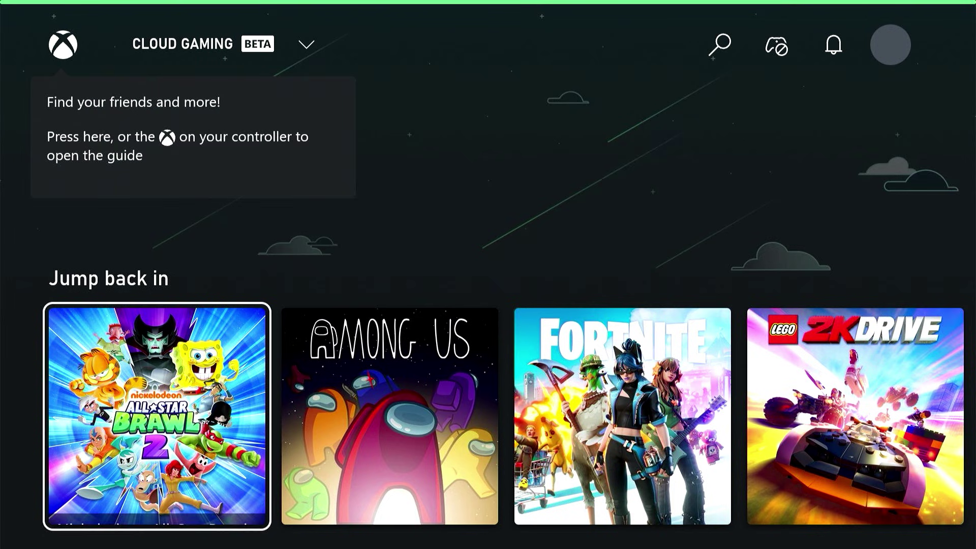
Step: Move focus between the Xbox logo, the Jump back in tiles and the header
key("Up")
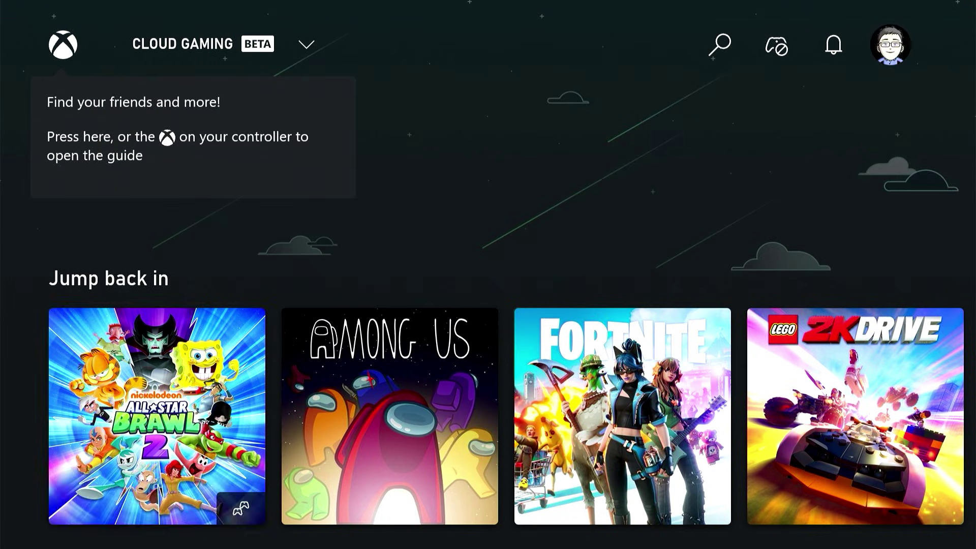
key("Down")
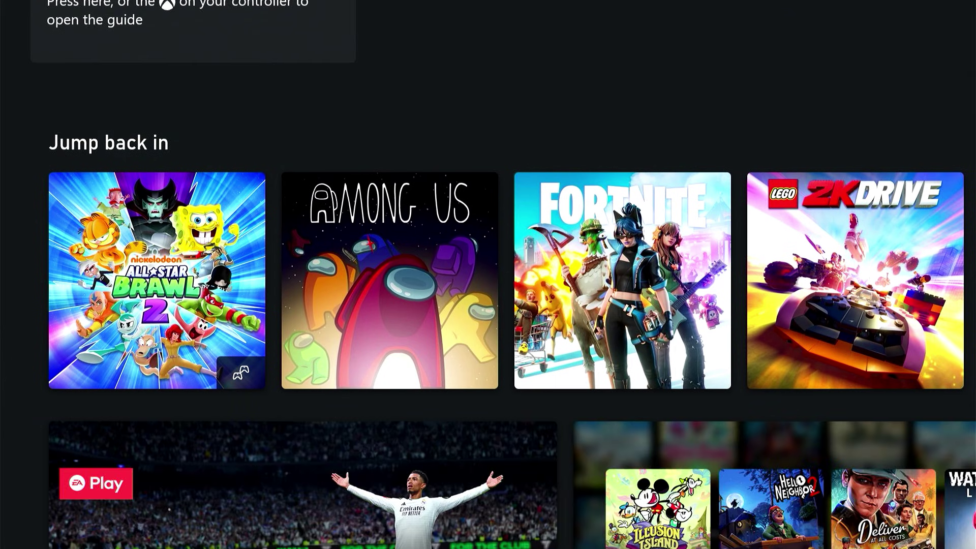
key("Right")
key("Right")
key("Right")
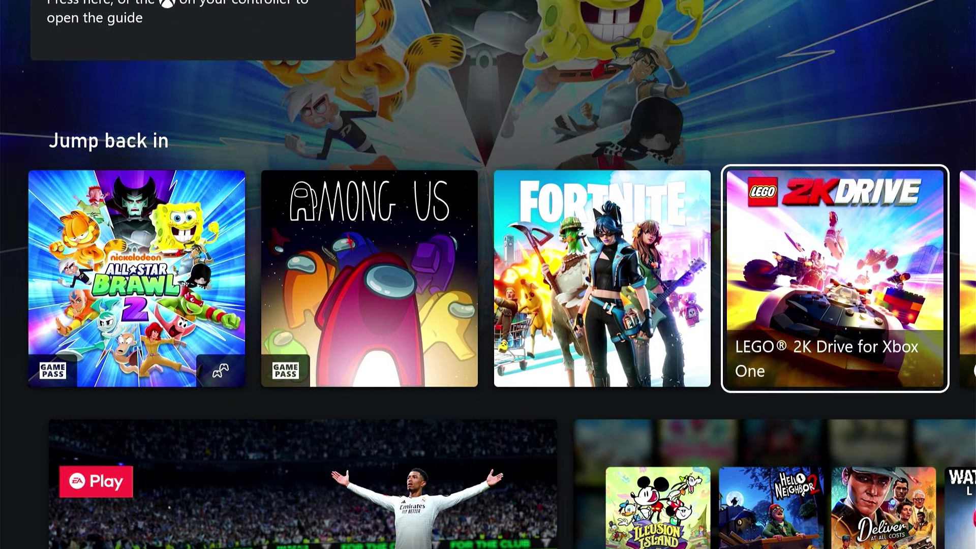
key("Up")
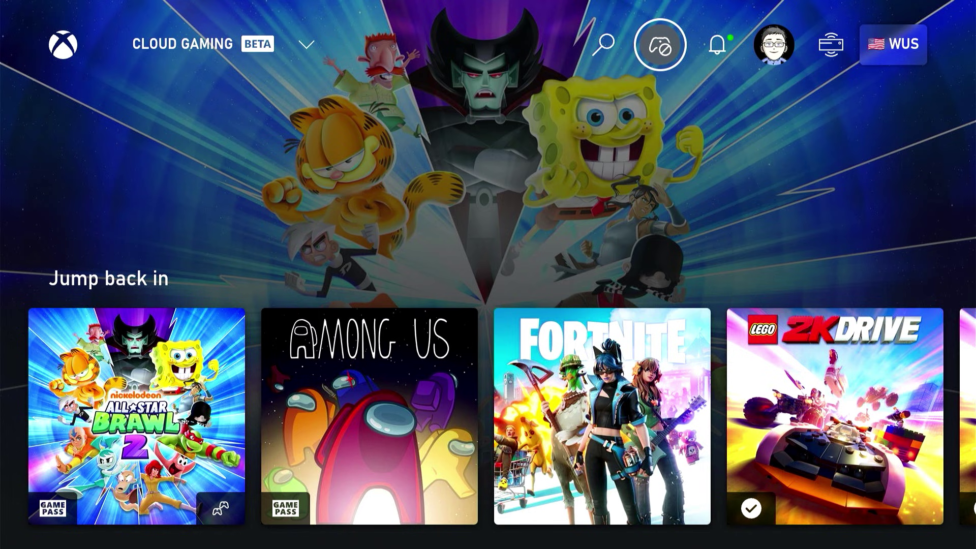
Step: Connect the Xbox Wireless Controller and bring focus into the Jump back in row
key("Down")
key("Up")
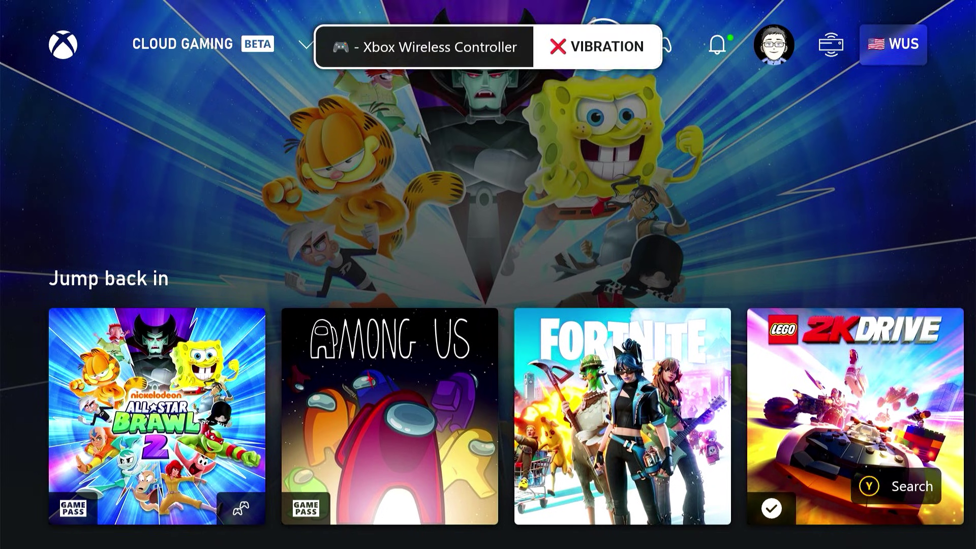
key("Down")
key("Left")
key("Left")
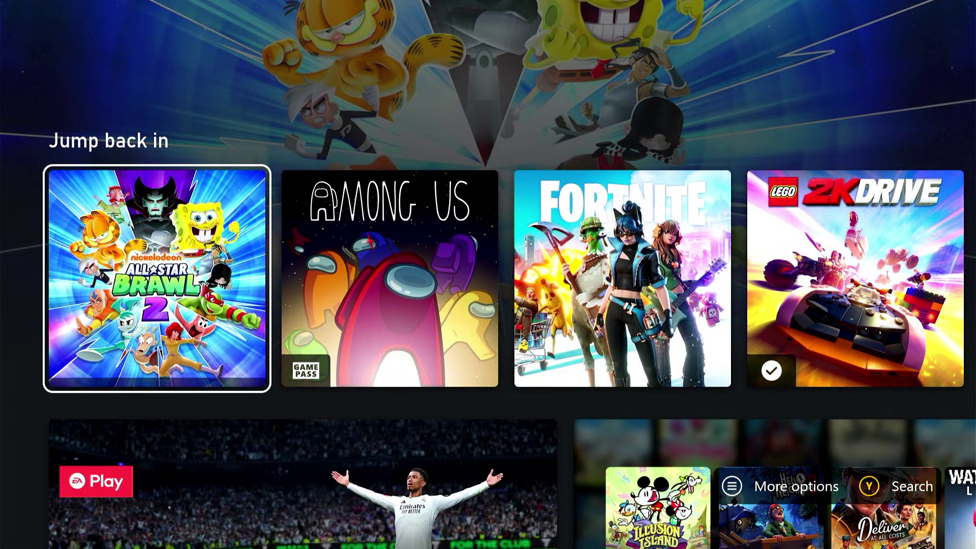
key("Down")
key("Down")
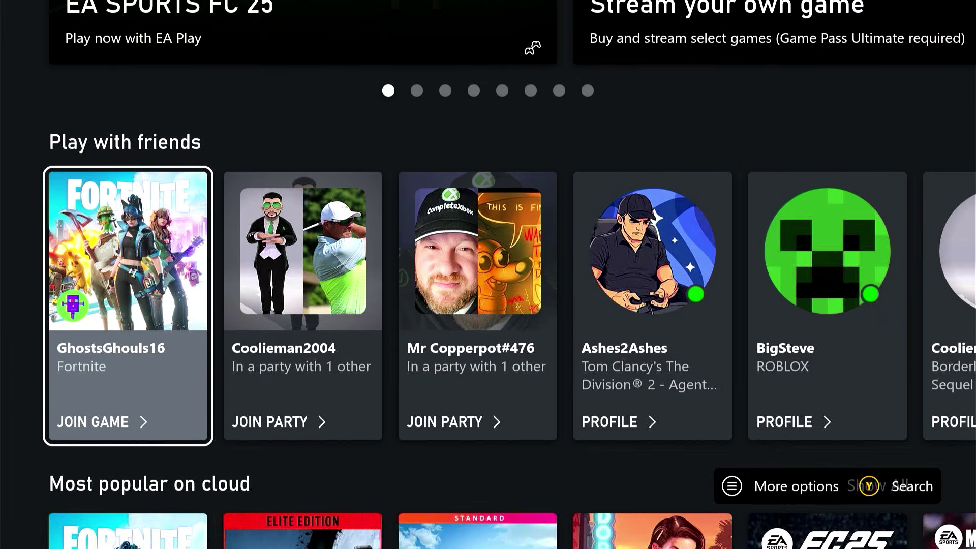
key("Up")
key("Up")
key("Up")
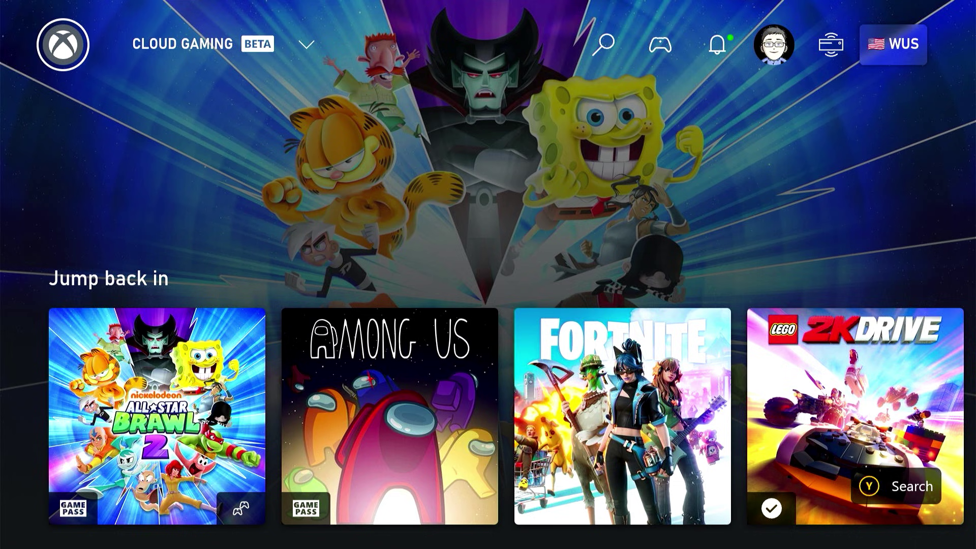
Step: Scroll right along the Jump back in row past REMATCH and back to the start
key("Down")
key("Right")
key("Right")
key("Right")
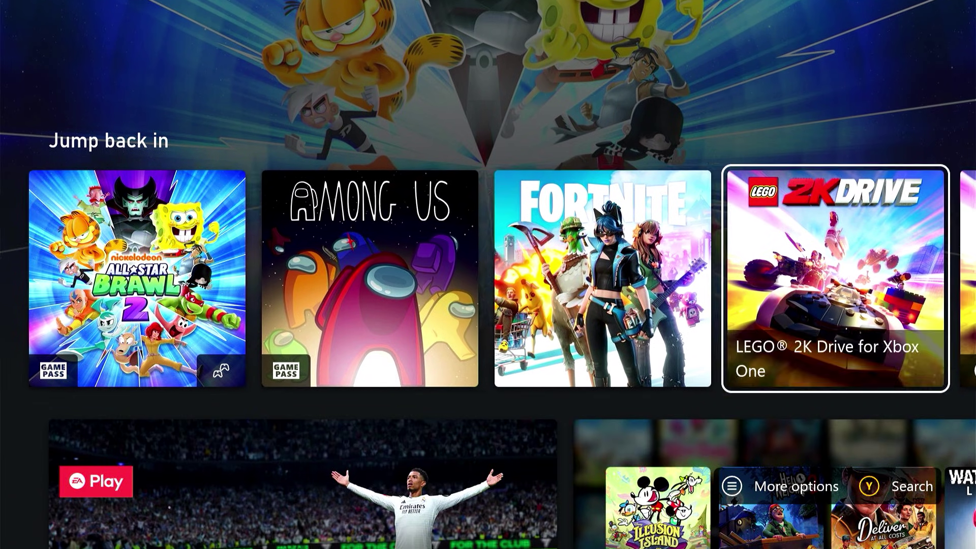
key("Right")
key("Right")
key("Right")
key("Right")
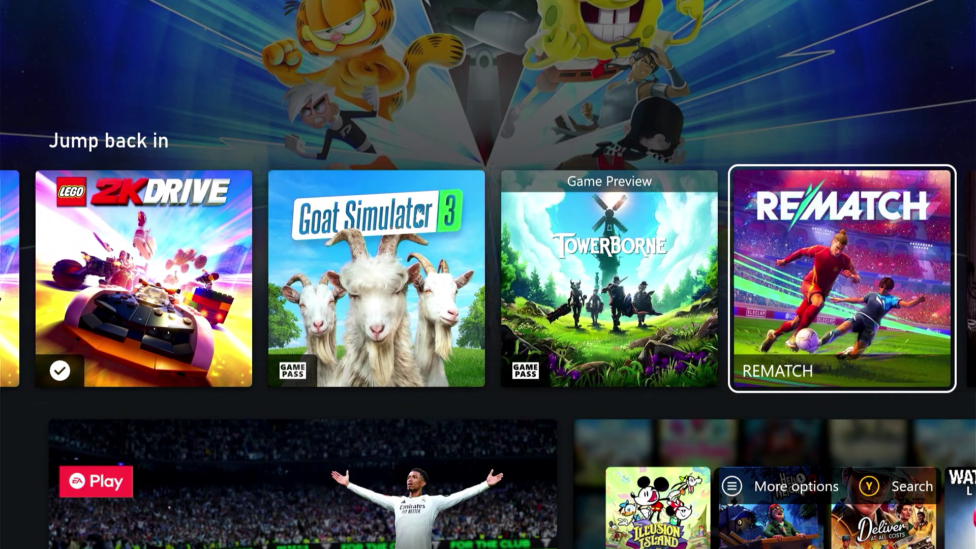
key("Right")
key("Right")
key("Right")
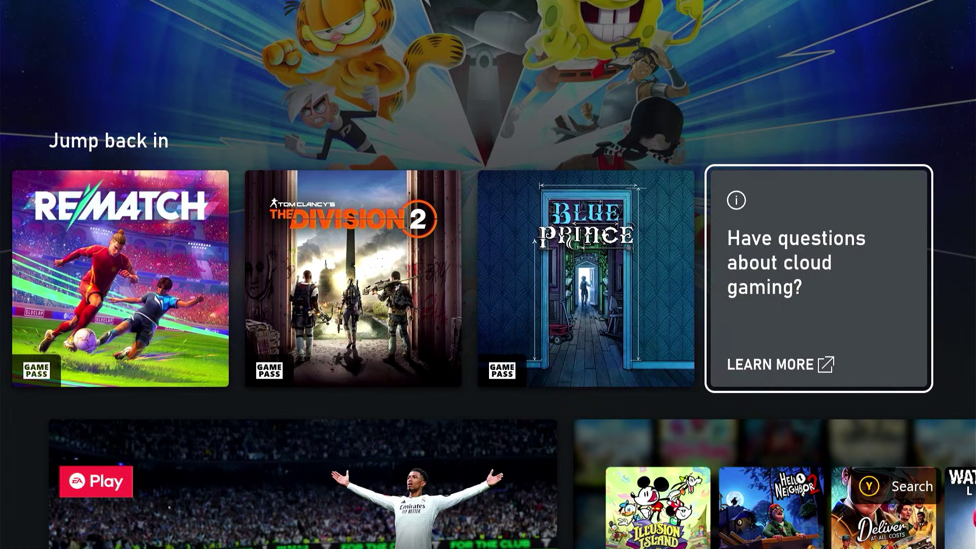
key("Left")
key("Left")
key("Left")
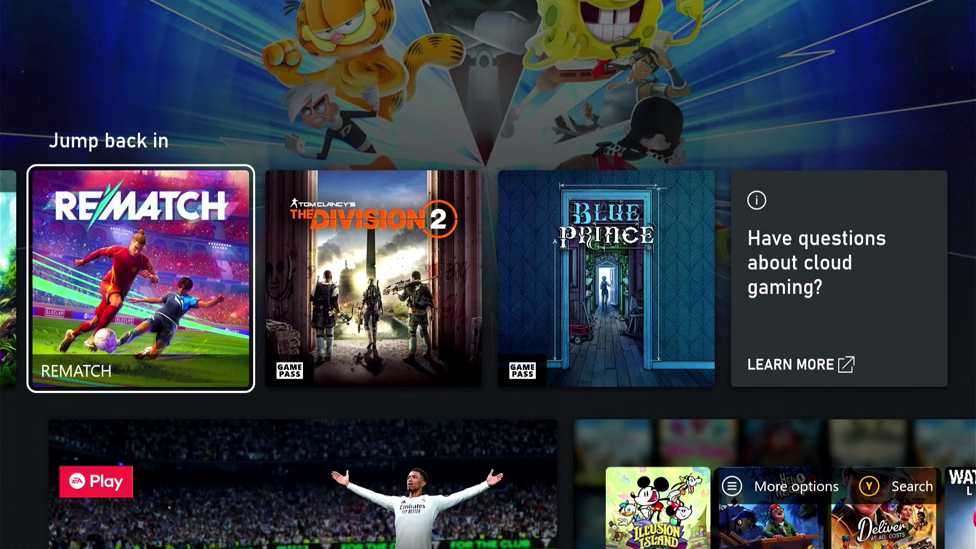
key("Left")
key("Left")
key("Left")
key("Left")
key("Left")
key("Left")
key("Left")
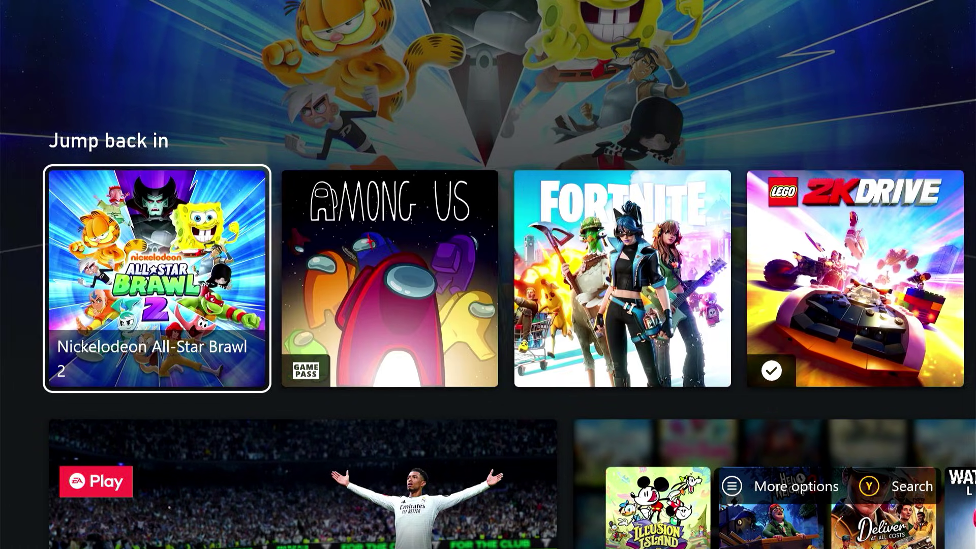
Step: Return to the Jump back in row and settle on the REMATCH tile
key("Right")
key("Right")
key("Right")
key("Right")
key("Up")
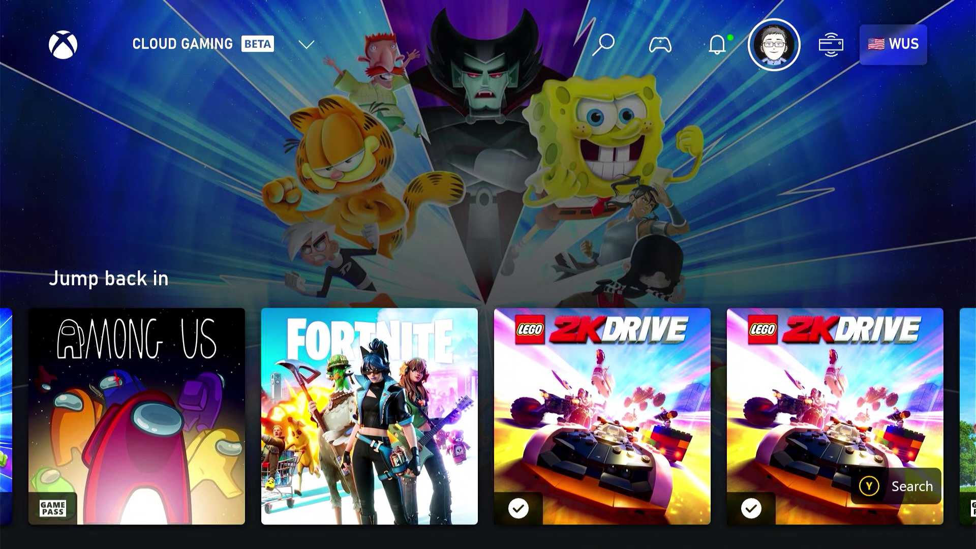
key("Down")
key("Right")
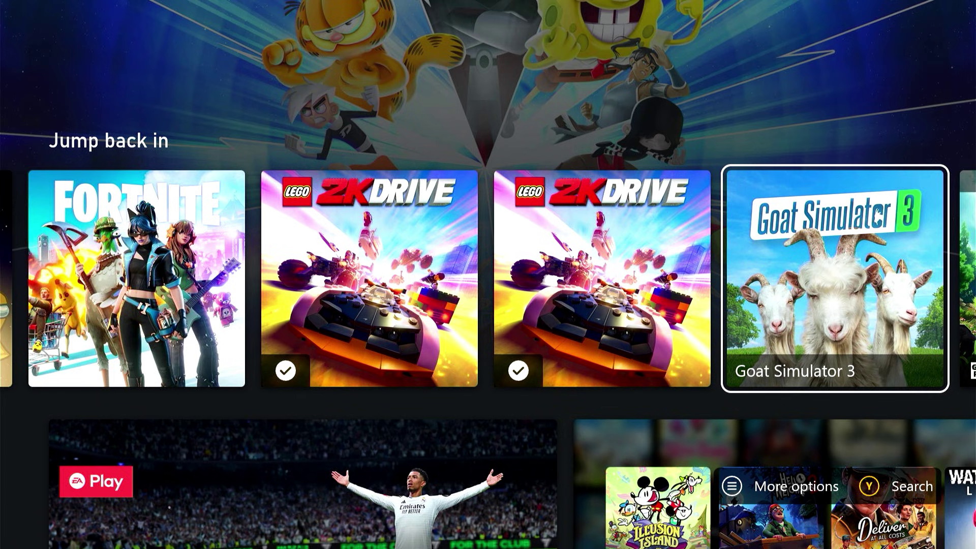
key("Right")
key("Right")
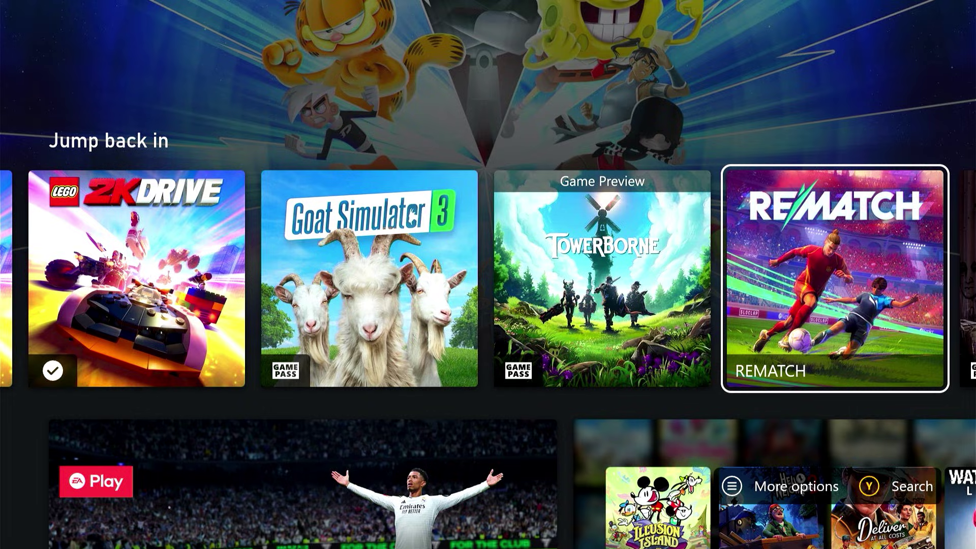
key("Left")
key("Right")
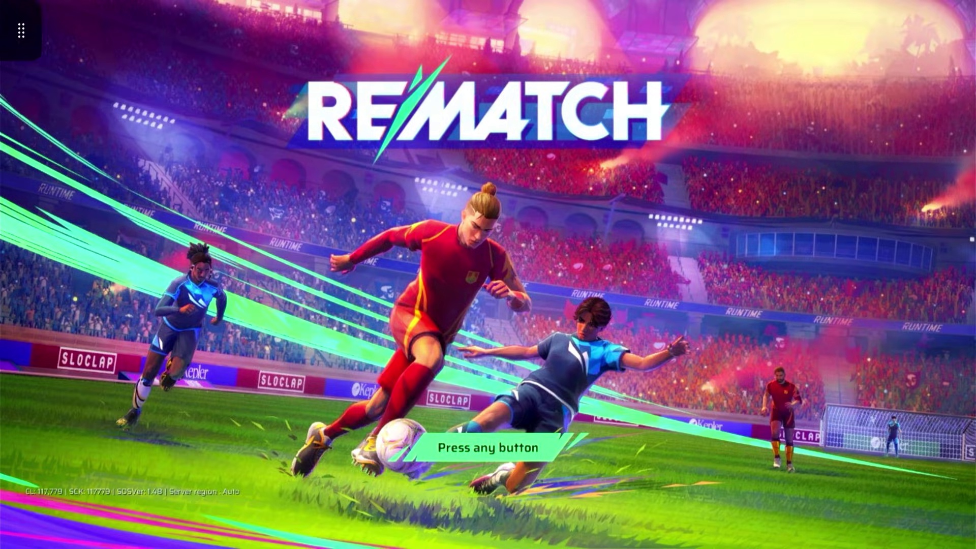
Step: Get past the REMATCH title screen to start the training-pitch tutorial
key("Return")
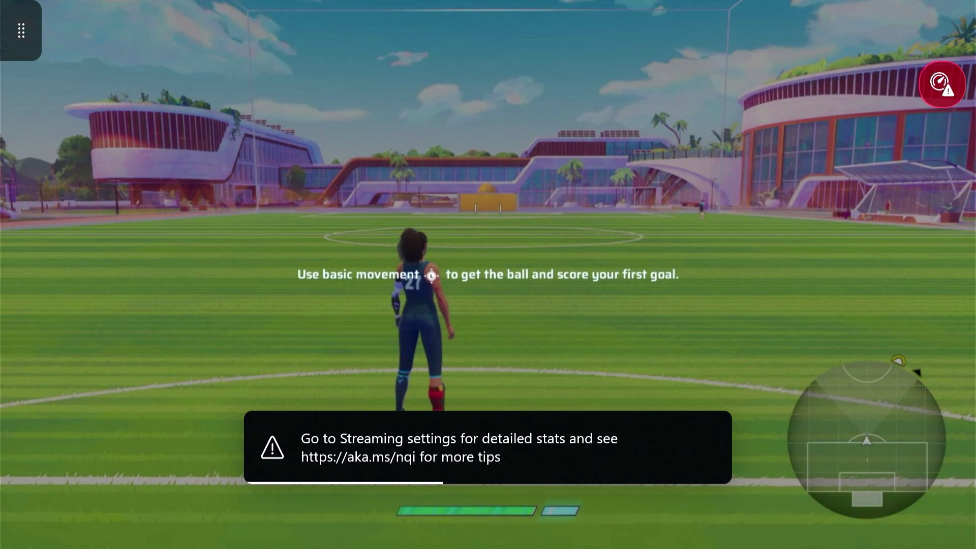